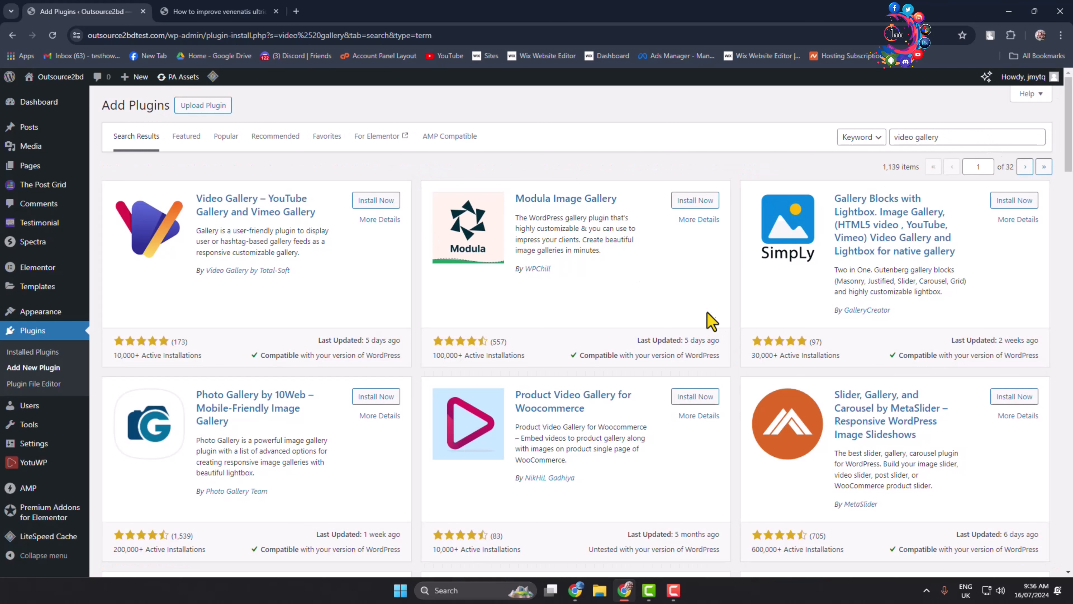
Step: Locate the Video Gallery – YouTube Playlist, Channel Gallery by YotuWP plugin among the search results and open the YotuWP settings
{"action": "scroll", "coordinate": [701, 321], "scroll_direction": "down", "scroll_amount": 10}
{"action": "scroll", "coordinate": [696, 322], "scroll_direction": "down", "scroll_amount": 20}
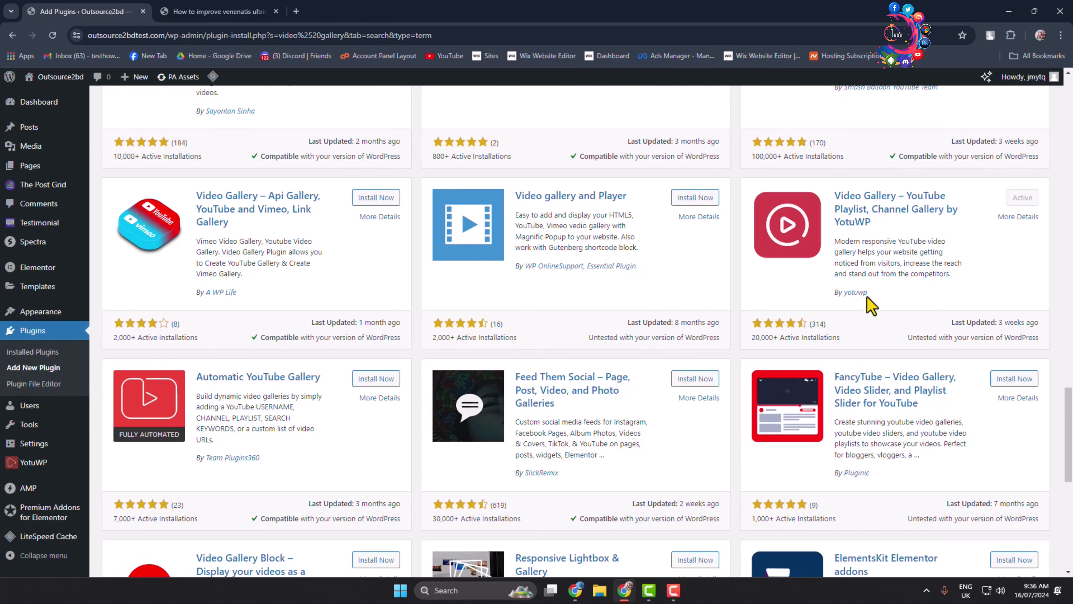
{"action": "left_click_drag", "start_coordinate": [868, 292], "coordinate": [845, 292]}
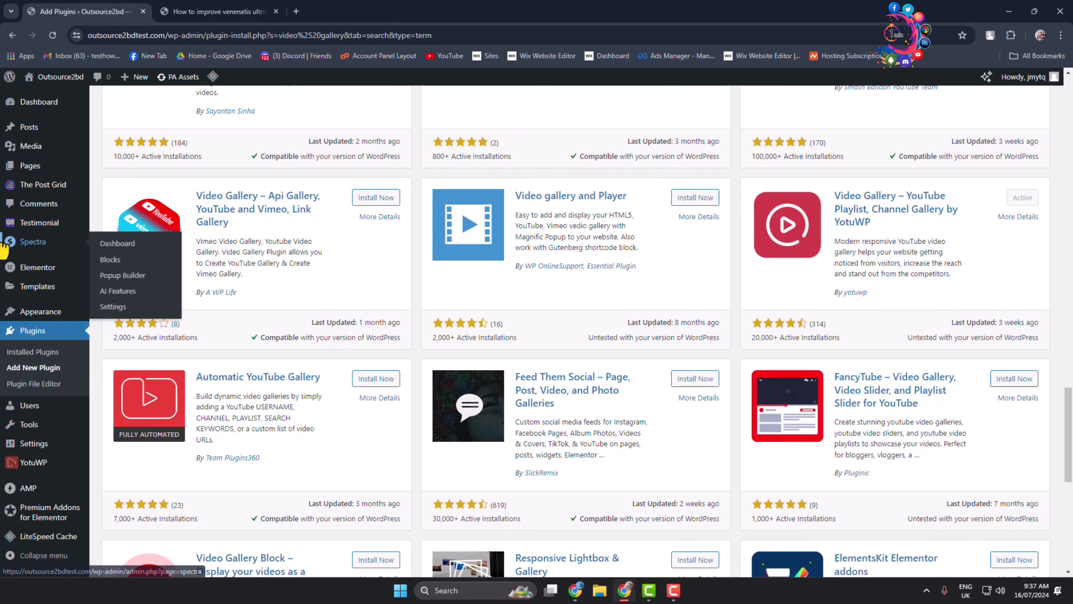
{"action": "mouse_move", "coordinate": [26, 469]}
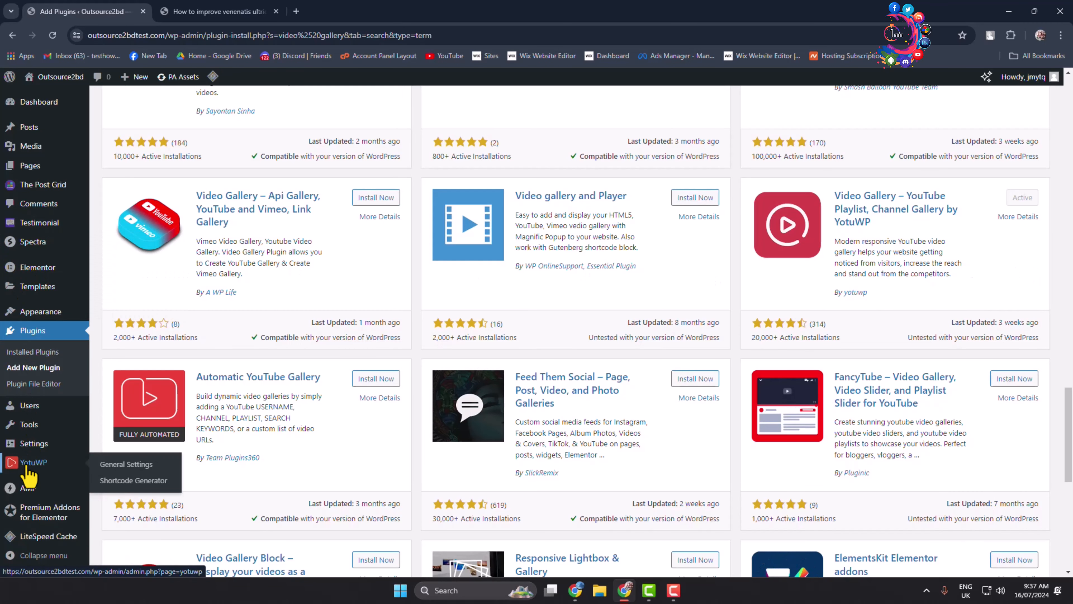
{"action": "left_click", "coordinate": [25, 473]}
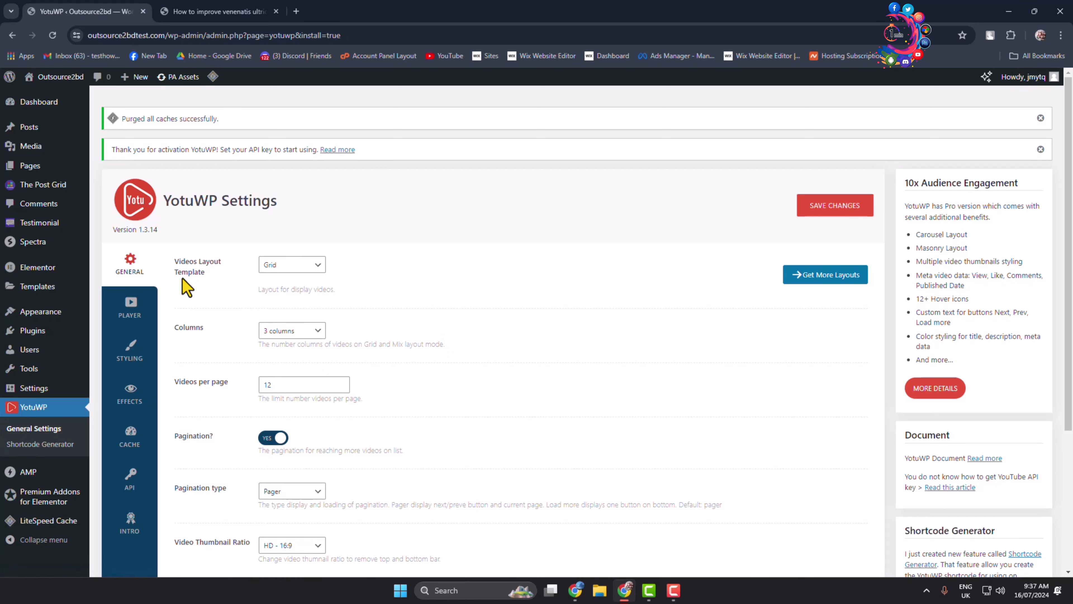
Step: Review the video layout template choices in the YotuWP general settings and bring up the API settings
{"action": "left_click", "coordinate": [285, 266]}
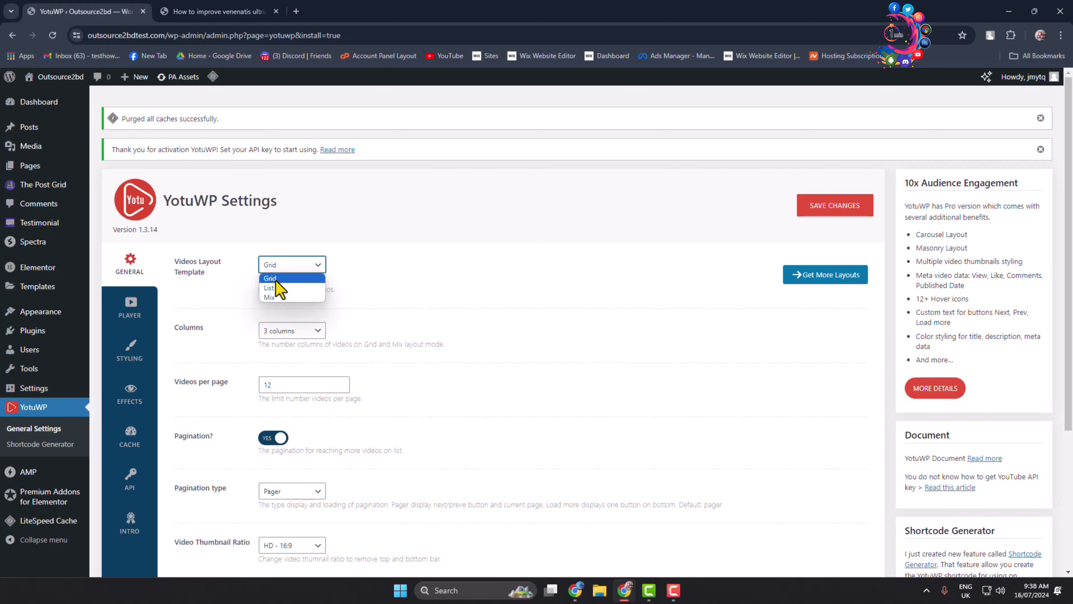
{"action": "left_click", "coordinate": [460, 273]}
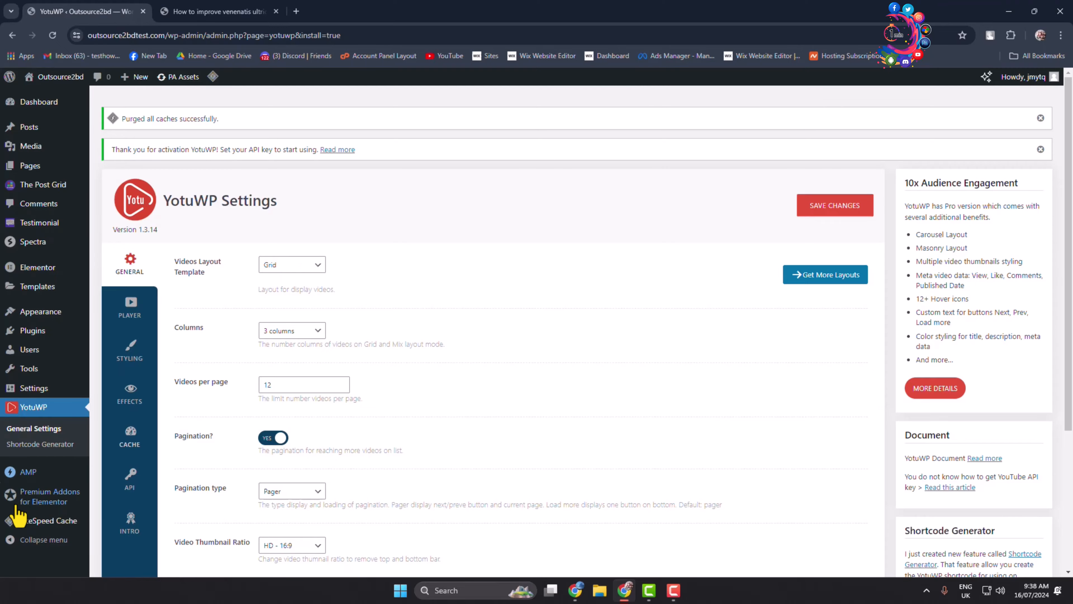
{"action": "scroll", "coordinate": [321, 368], "scroll_direction": "down", "scroll_amount": 3}
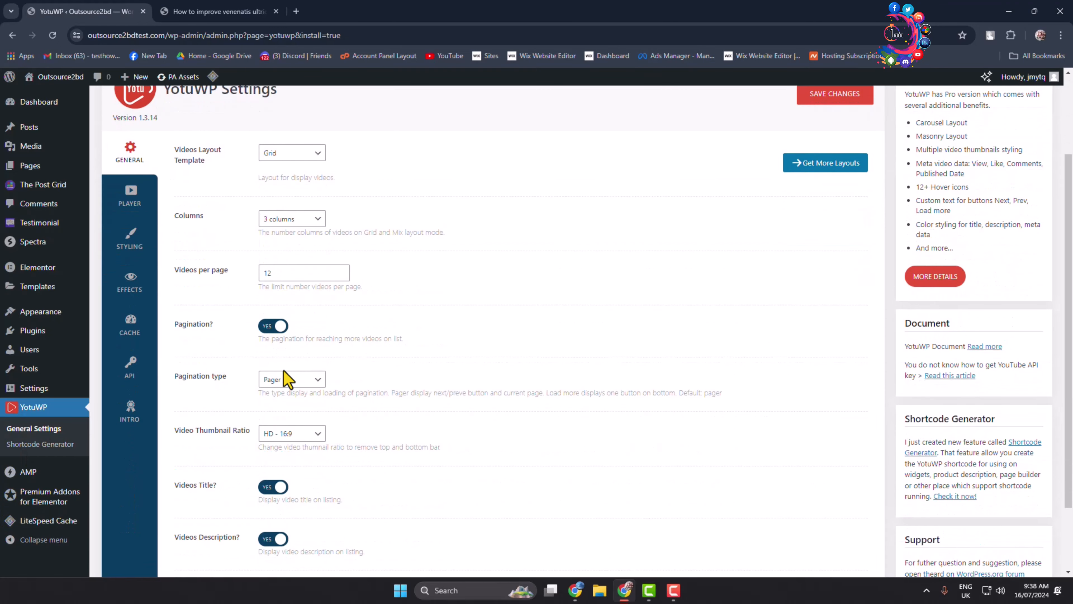
{"action": "left_click", "coordinate": [131, 370]}
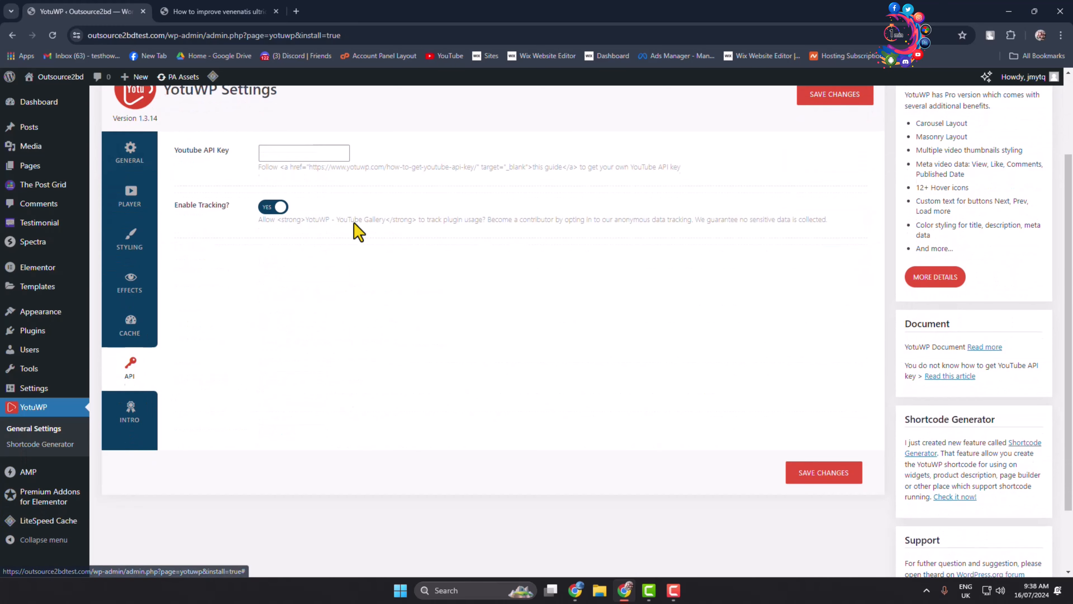
Step: Open YotuWP's help article on getting a YouTube API key and look through its first steps
{"action": "scroll", "coordinate": [292, 308], "scroll_direction": "up", "scroll_amount": 3}
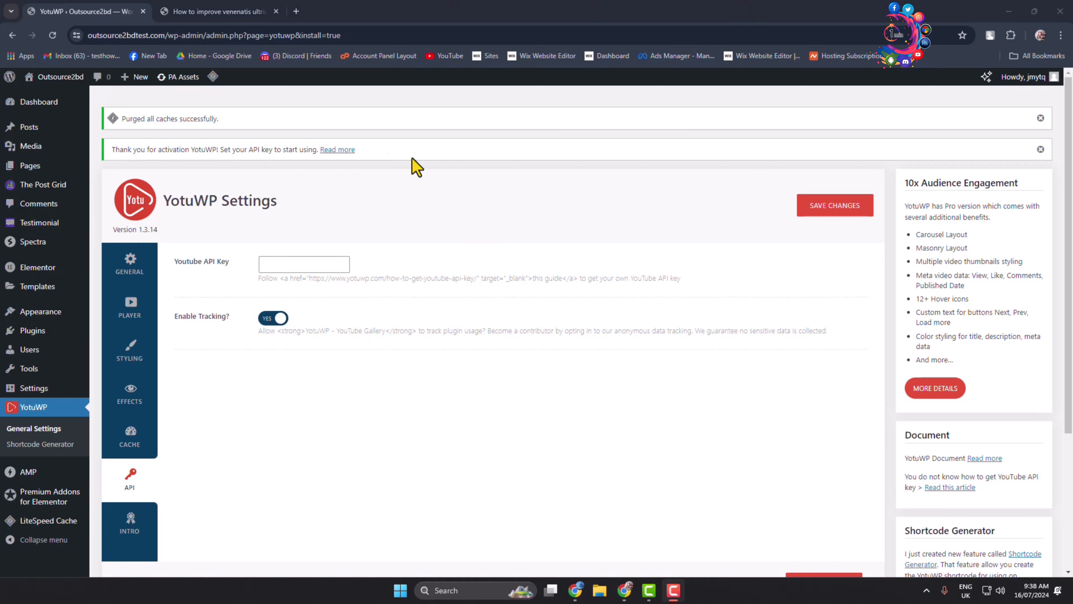
{"action": "scroll", "coordinate": [878, 463], "scroll_direction": "down", "scroll_amount": 1}
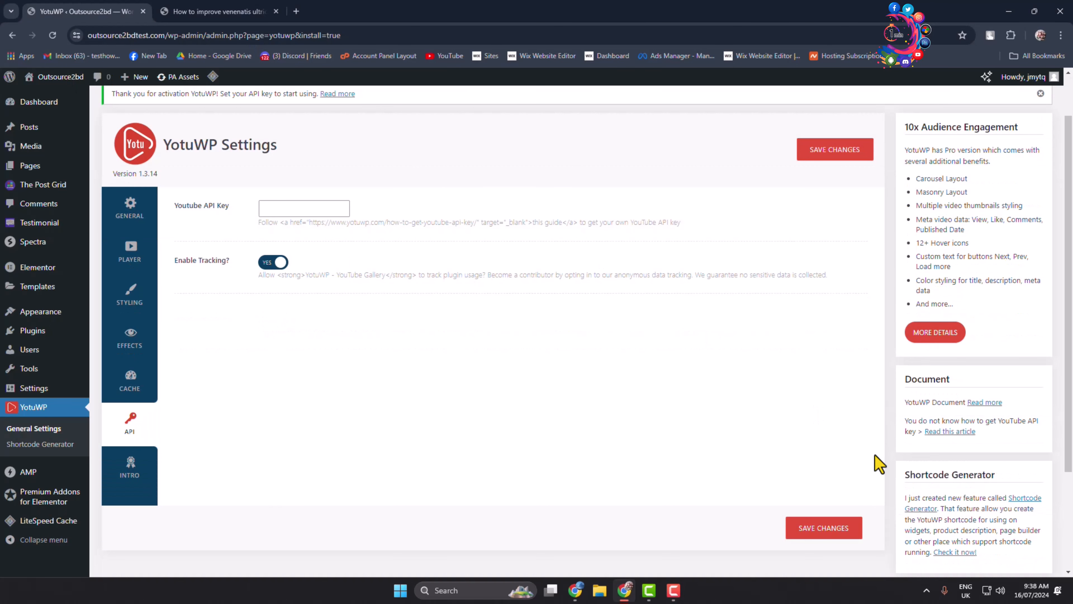
{"action": "left_click", "coordinate": [955, 433]}
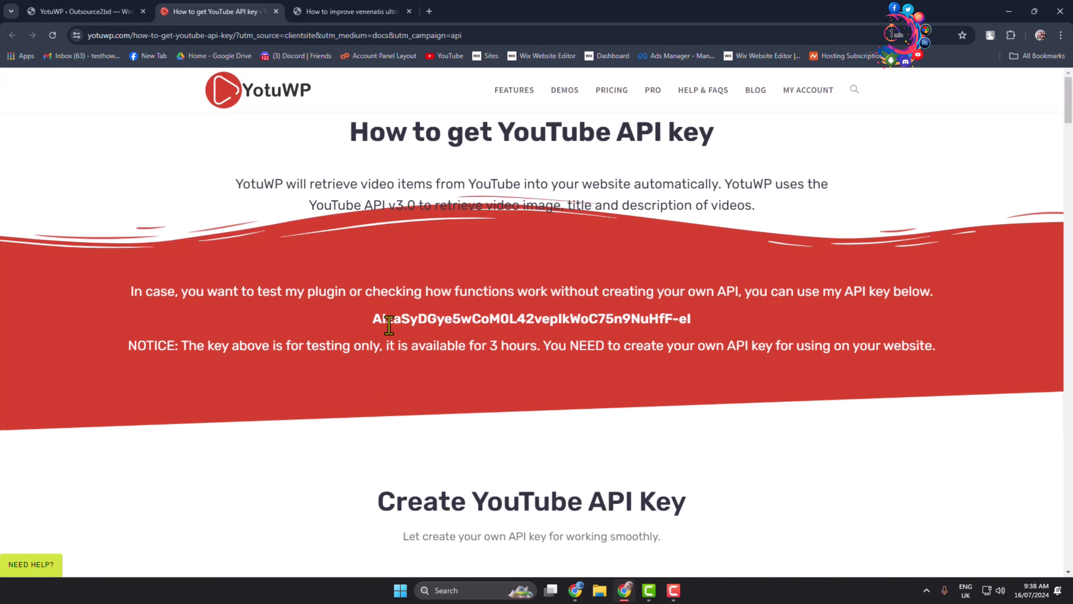
{"action": "scroll", "coordinate": [391, 334], "scroll_direction": "down", "scroll_amount": 13}
{"action": "scroll", "coordinate": [396, 341], "scroll_direction": "up", "scroll_amount": 3}
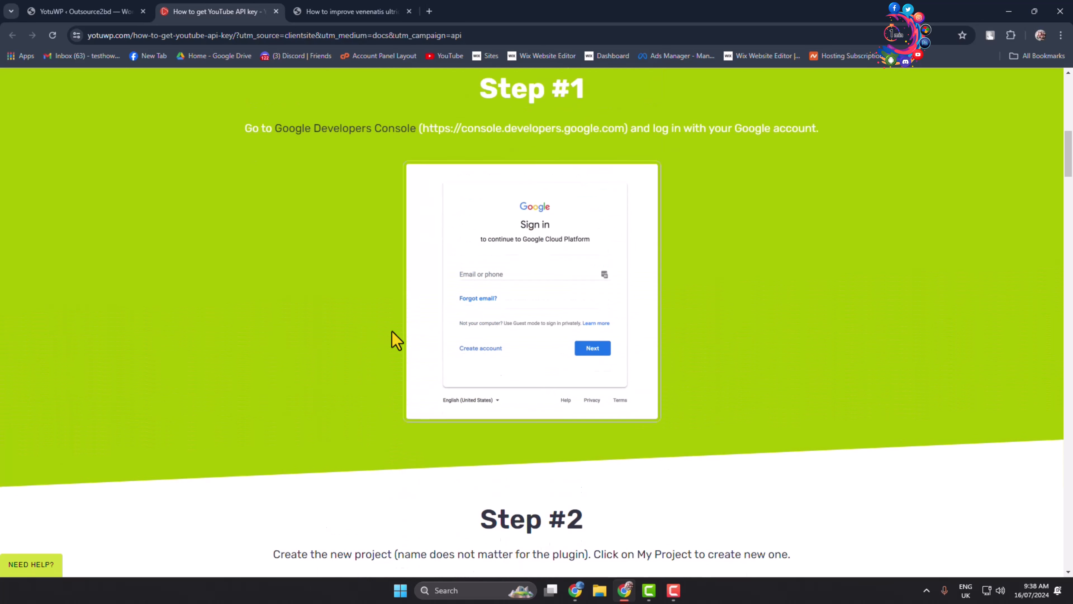
{"action": "scroll", "coordinate": [392, 331], "scroll_direction": "up", "scroll_amount": 4}
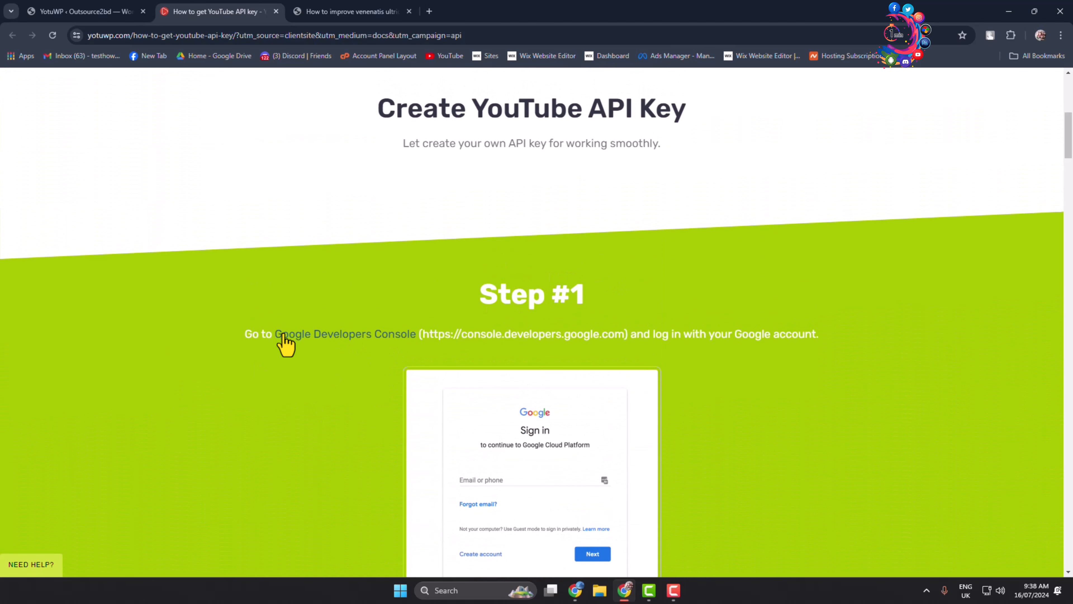
Step: Go to the Google Developers Console from Step #1 of the guide and check which Google account is signed in
{"action": "left_click", "coordinate": [352, 337]}
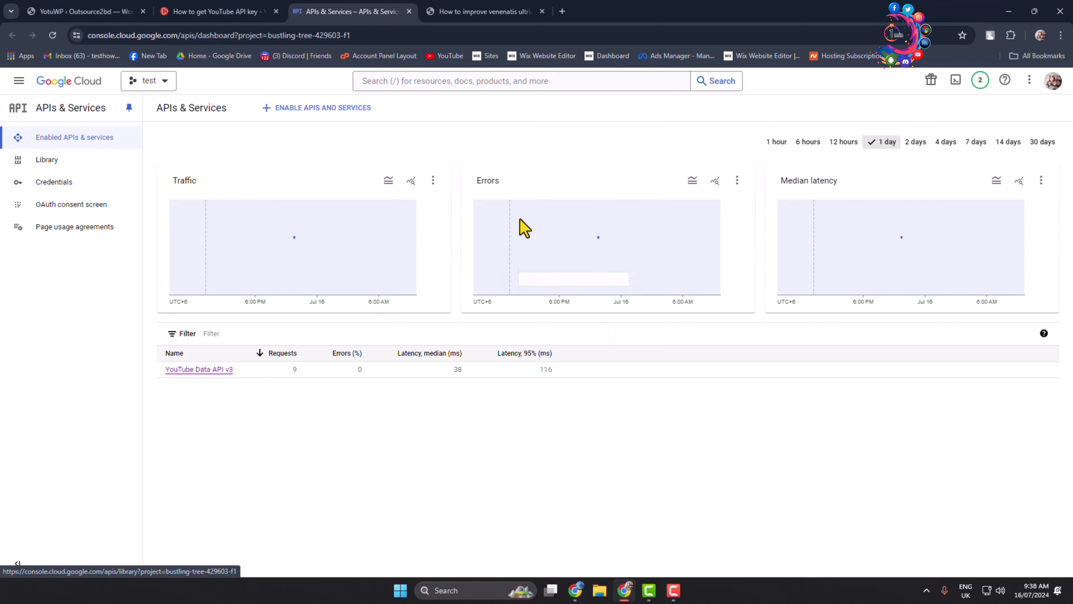
{"action": "left_click", "coordinate": [1053, 81]}
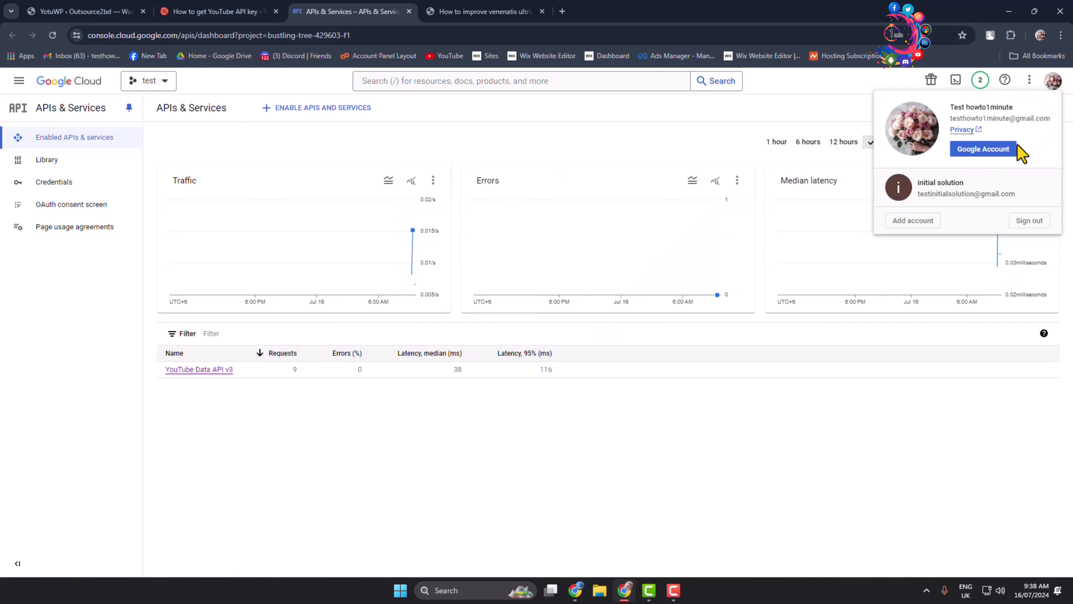
{"action": "left_click", "coordinate": [842, 111]}
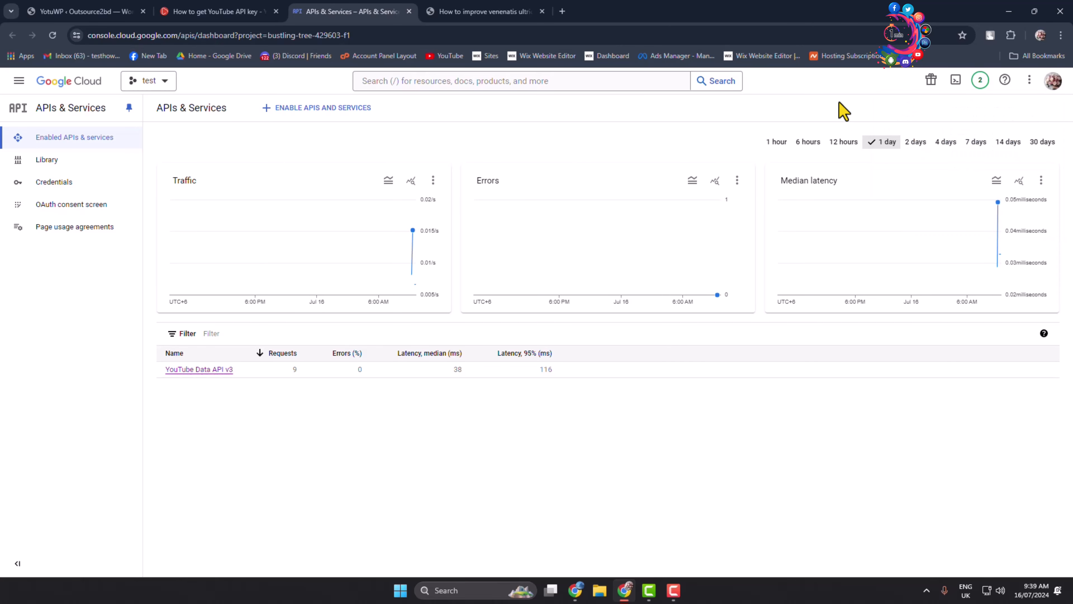
Step: Create a Google Cloud project named "YoutTube Playlist2" and select it as the current project
{"action": "left_click", "coordinate": [164, 89]}
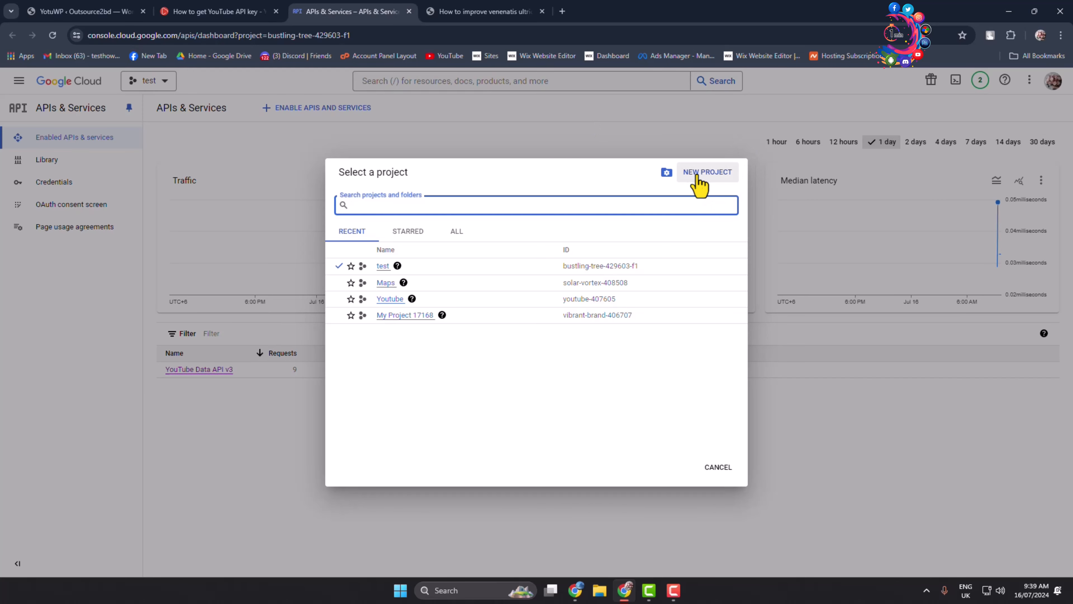
{"action": "left_click", "coordinate": [707, 173]}
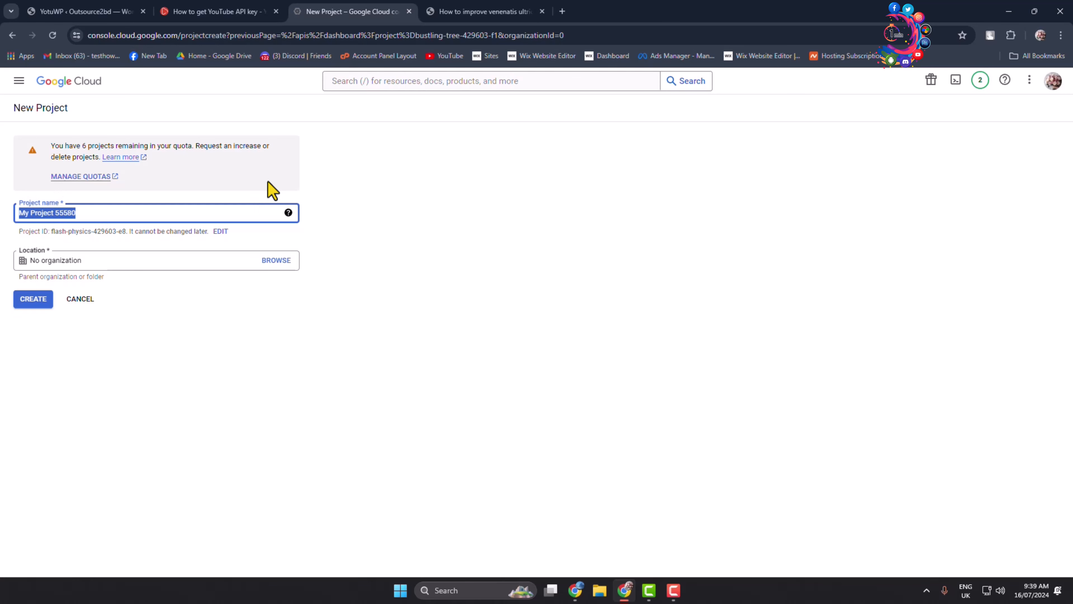
{"action": "type", "text": "Yout"}
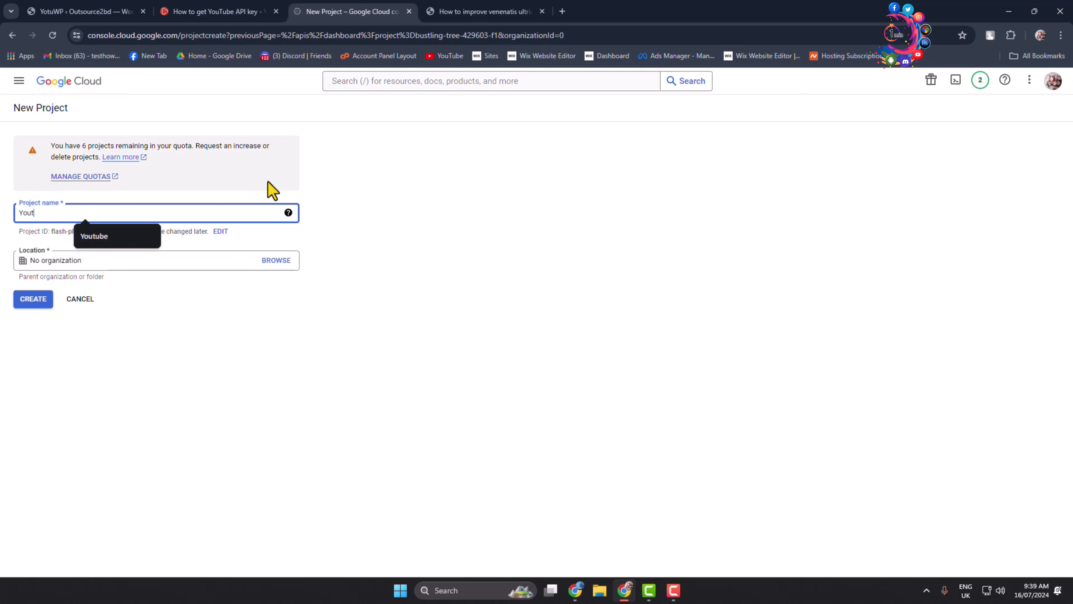
{"action": "type", "text": "Tube Playlist2"}
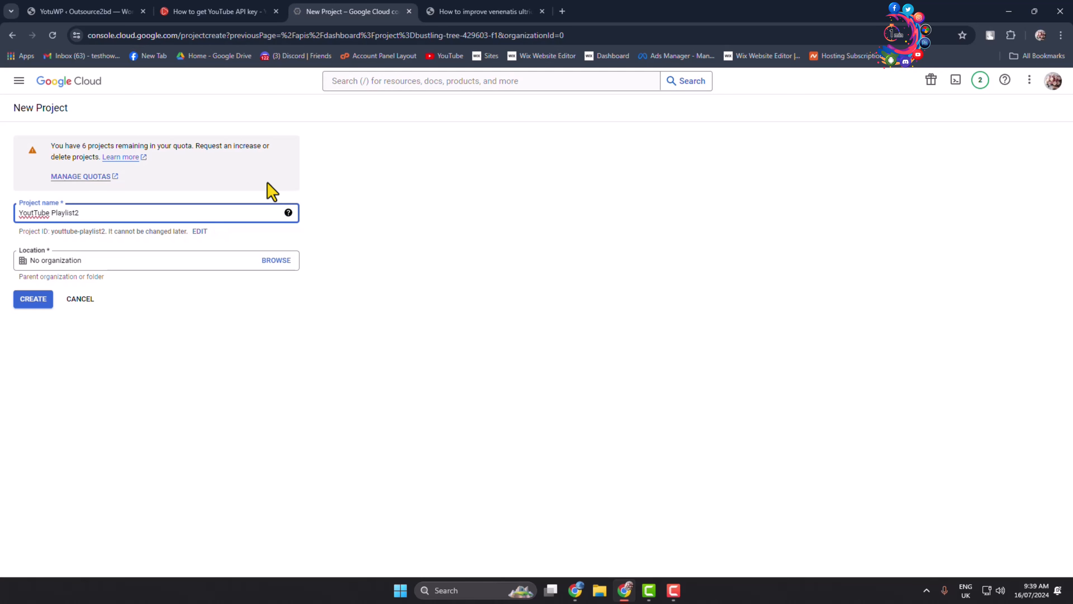
{"action": "left_click", "coordinate": [34, 300]}
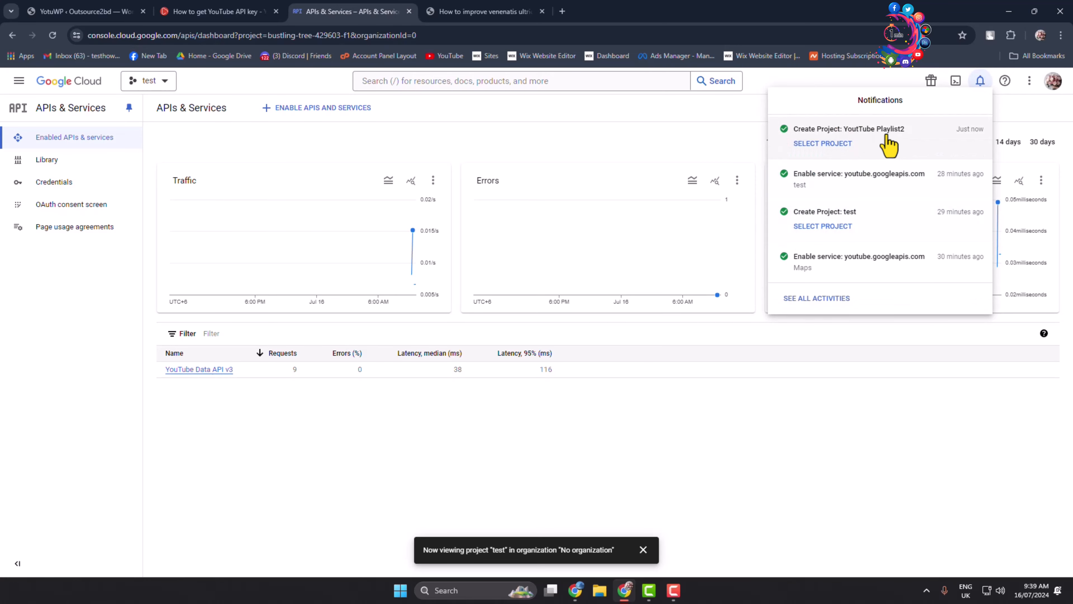
{"action": "left_click", "coordinate": [817, 155]}
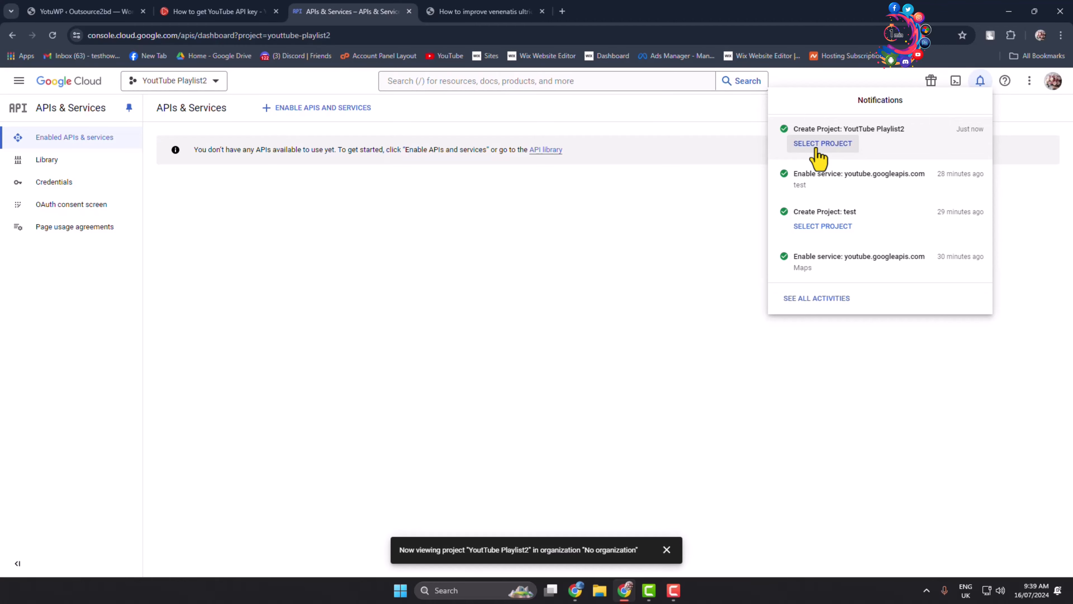
{"action": "left_click", "coordinate": [557, 214]}
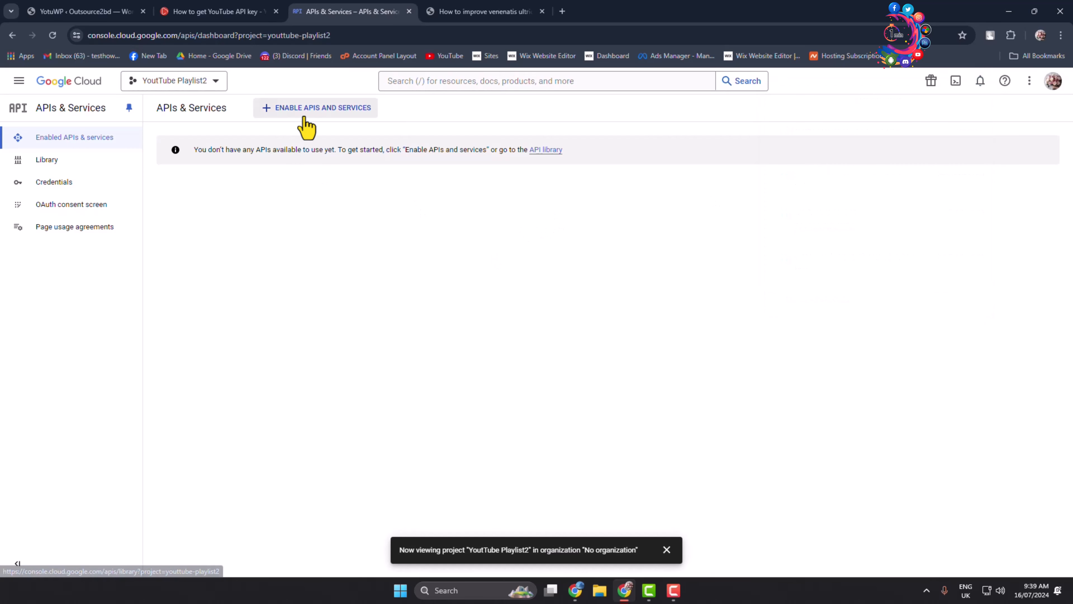
Step: Enable YouTube Data API v3 from the API Library for the YoutTube Playlist2 project
{"action": "left_click", "coordinate": [332, 110]}
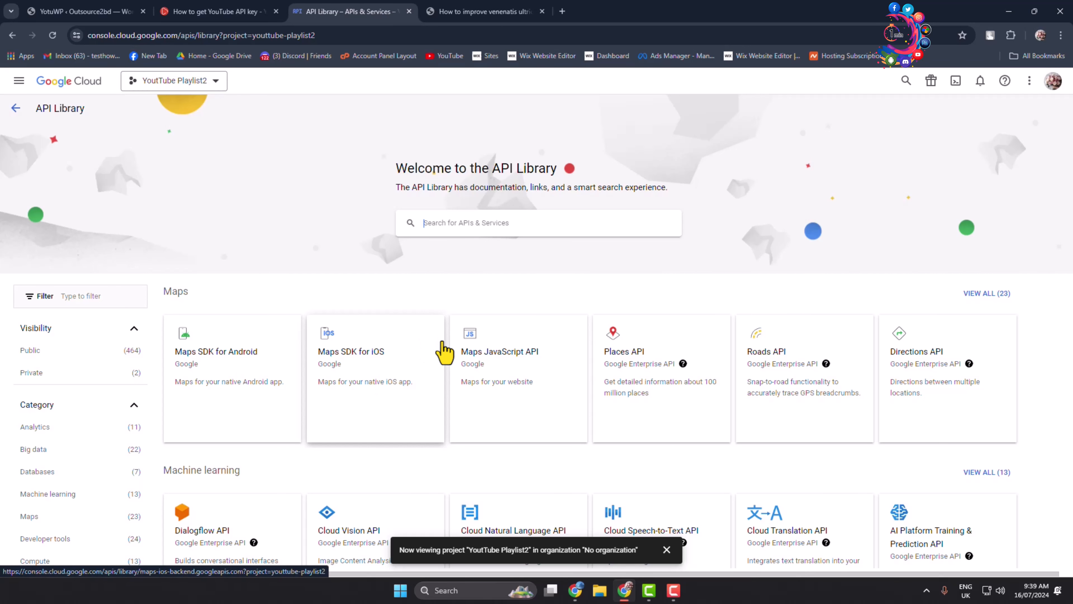
{"action": "scroll", "coordinate": [450, 345], "scroll_direction": "down", "scroll_amount": 10}
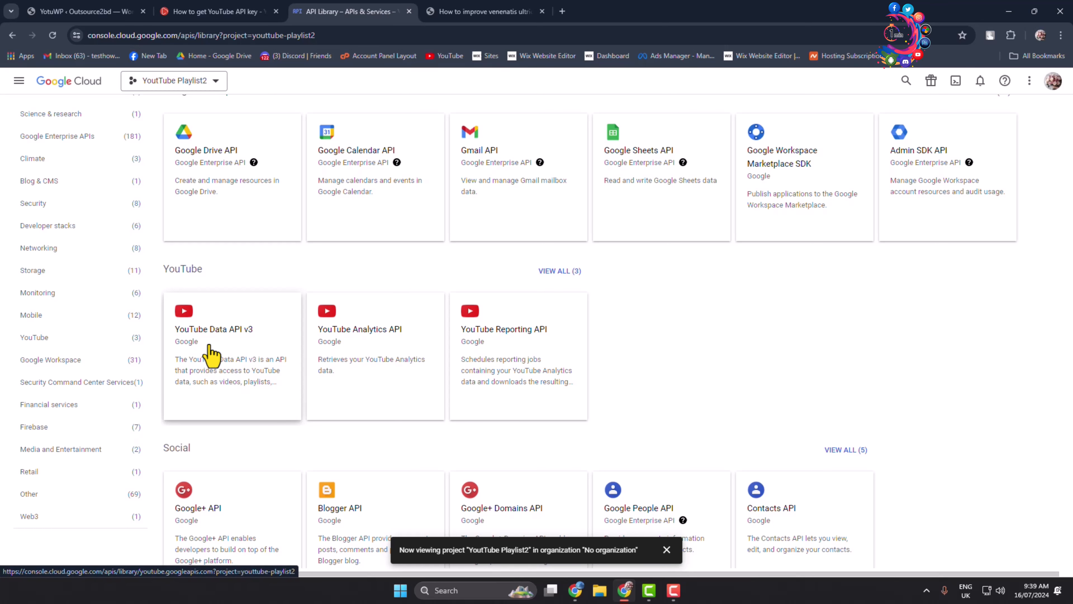
{"action": "left_click", "coordinate": [226, 347]}
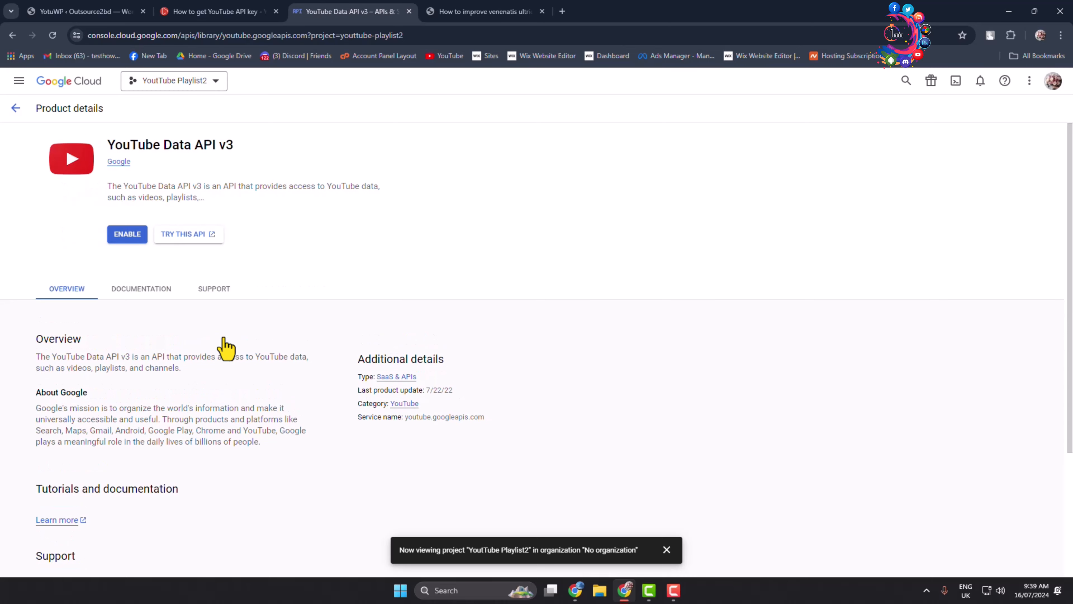
{"action": "left_click", "coordinate": [128, 236]}
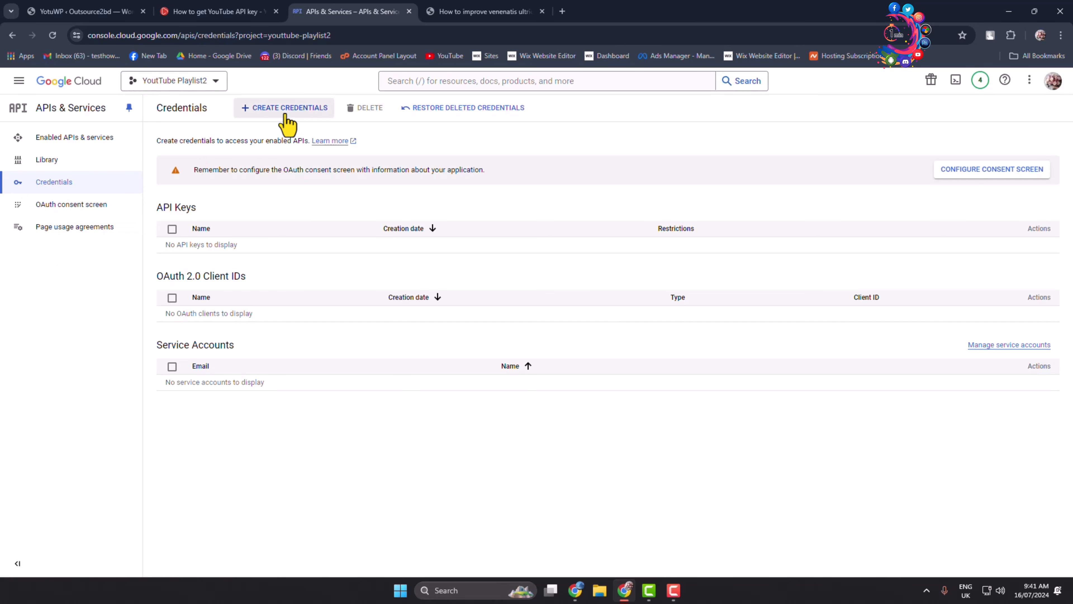
Step: Create an API key credential for the project and copy the generated key
{"action": "left_click", "coordinate": [287, 123]}
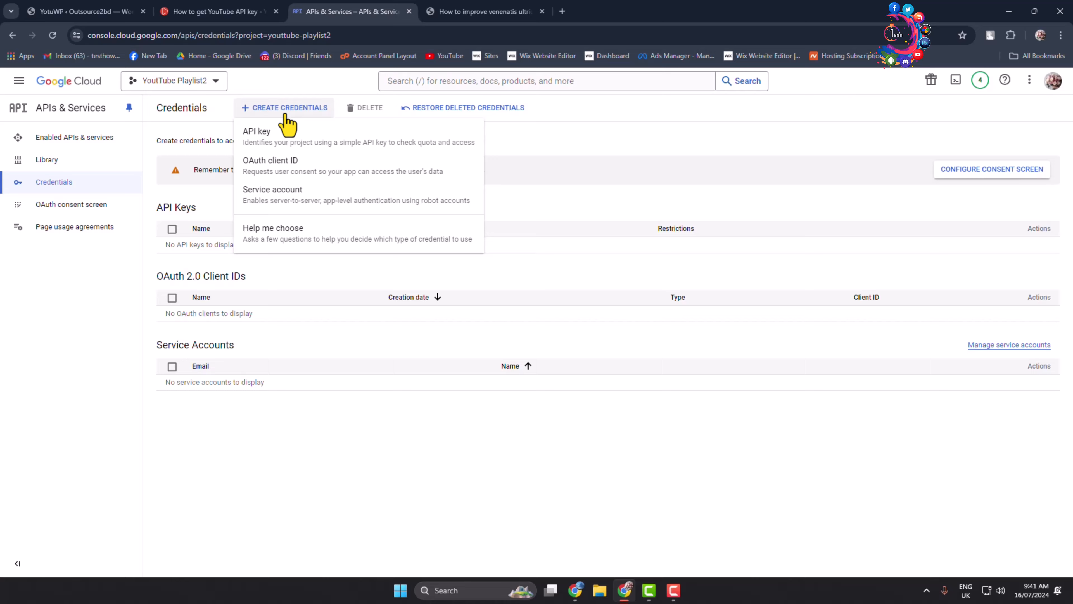
{"action": "left_click", "coordinate": [260, 140]}
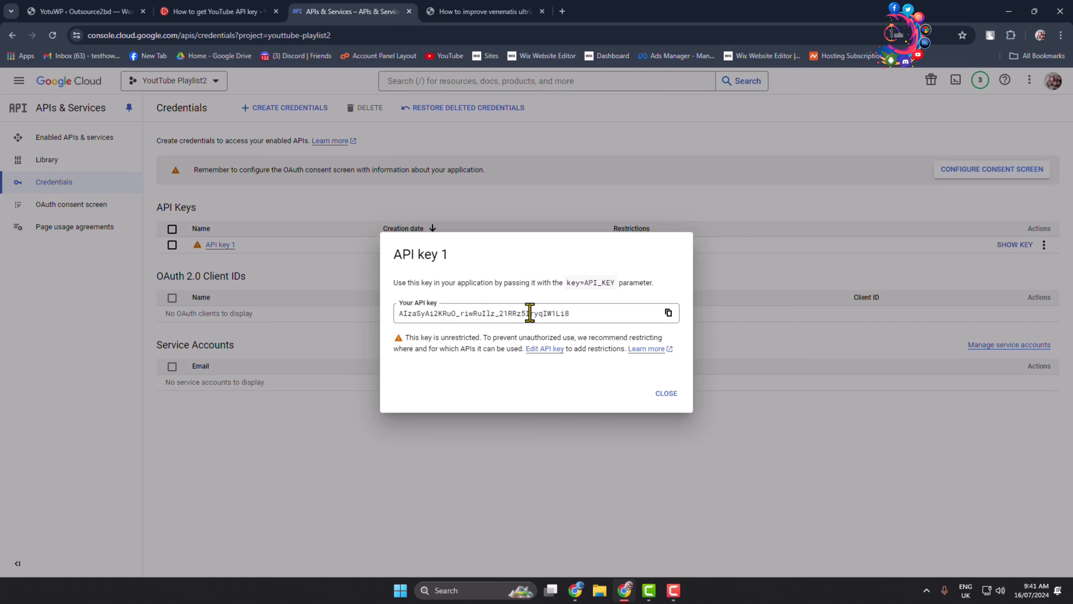
{"action": "left_click", "coordinate": [668, 314]}
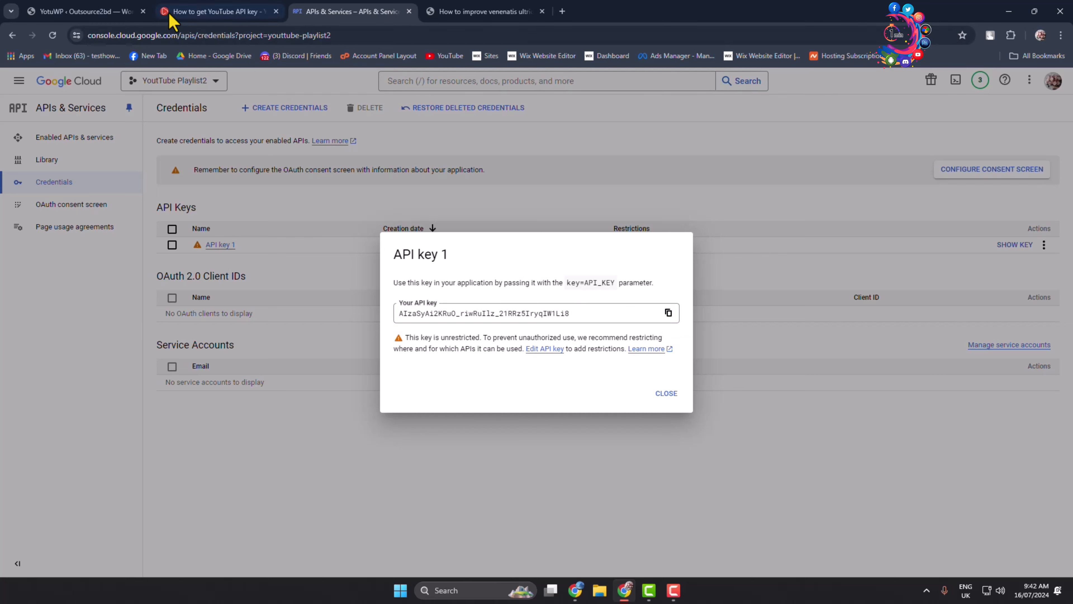
Step: Return to the YotuWP settings in WordPress, paste the copied key as the YouTube API key and save the changes
{"action": "left_click", "coordinate": [106, 9]}
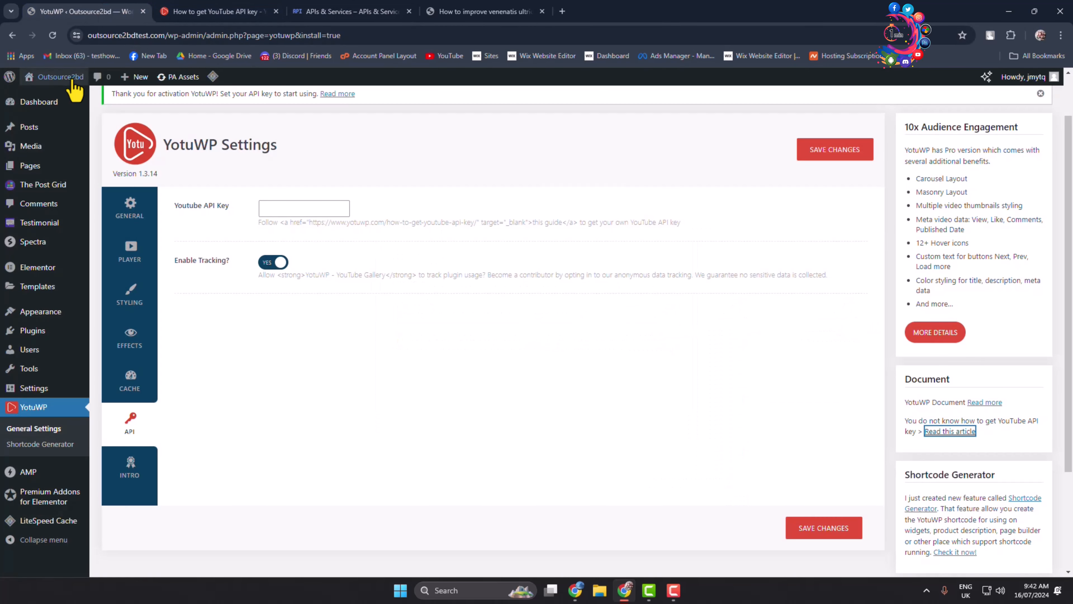
{"action": "left_click", "coordinate": [293, 207]}
{"action": "right_click", "coordinate": [292, 209]}
{"action": "left_click", "coordinate": [329, 322]}
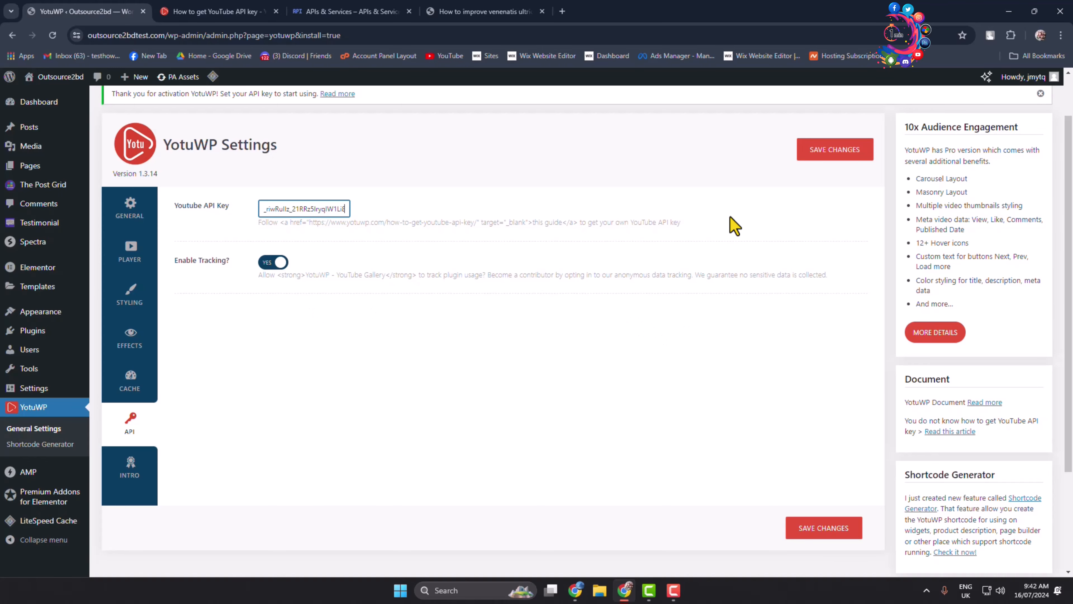
{"action": "left_click", "coordinate": [827, 156]}
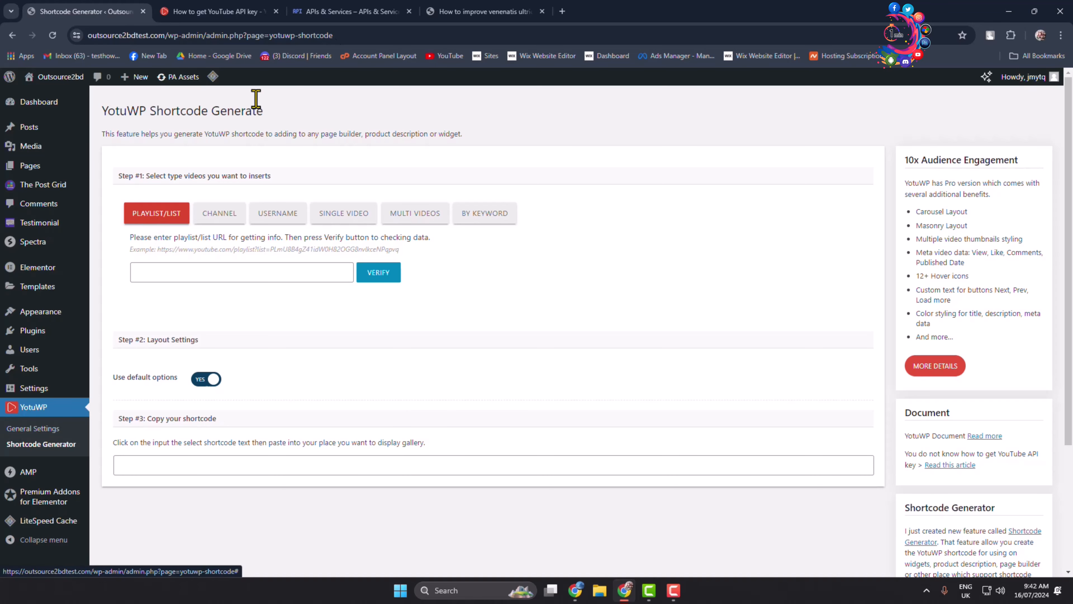
Step: Open YouTube in a new browser tab and go to the subscribed How To 1 Minute channel
{"action": "left_click", "coordinate": [562, 11]}
{"action": "left_click", "coordinate": [443, 57]}
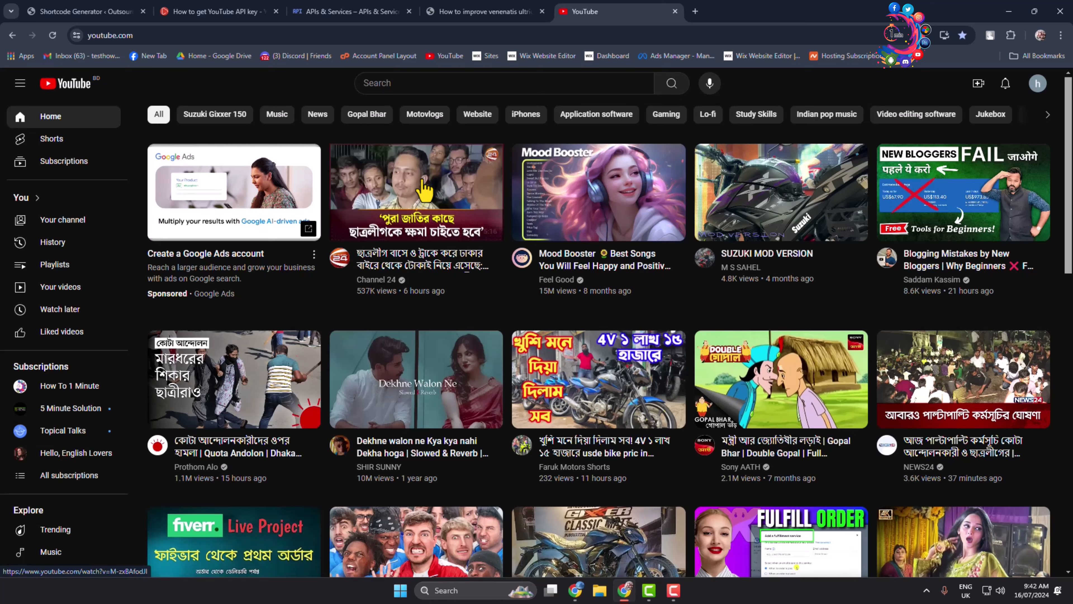
{"action": "left_click", "coordinate": [70, 385]}
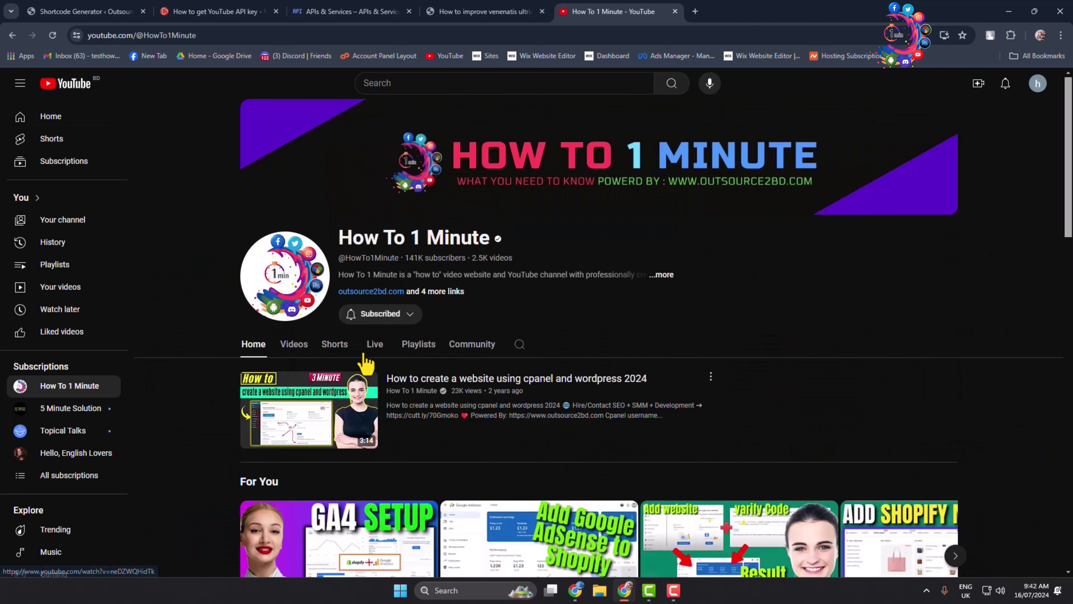
Step: Open the VLC player Tutorial playlist from the channel's playlists, copy its URL and close the YouTube tab
{"action": "left_click", "coordinate": [418, 344]}
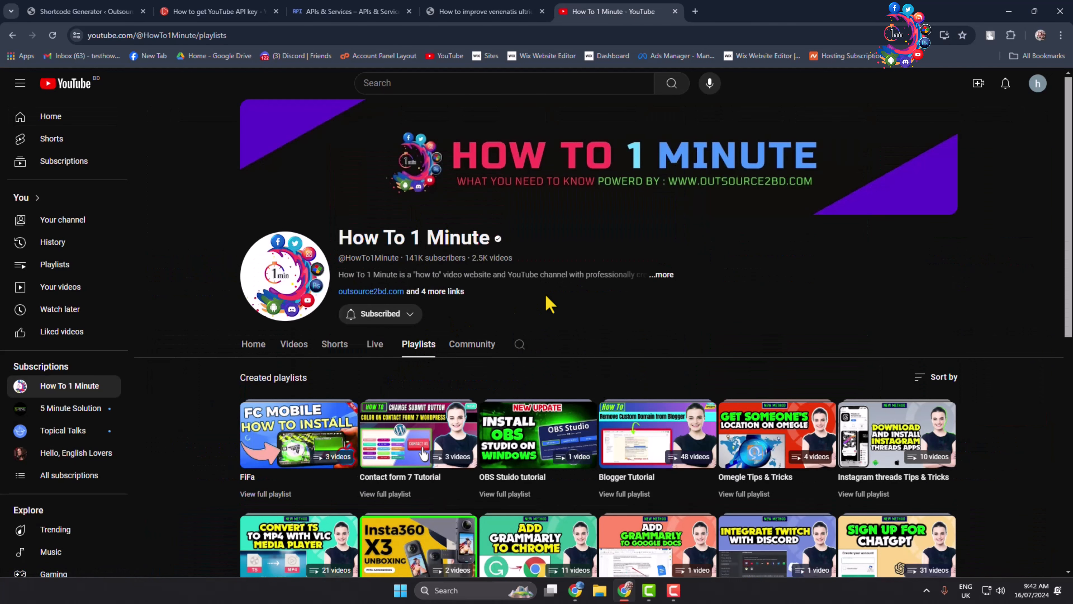
{"action": "scroll", "coordinate": [547, 304], "scroll_direction": "down", "scroll_amount": 3}
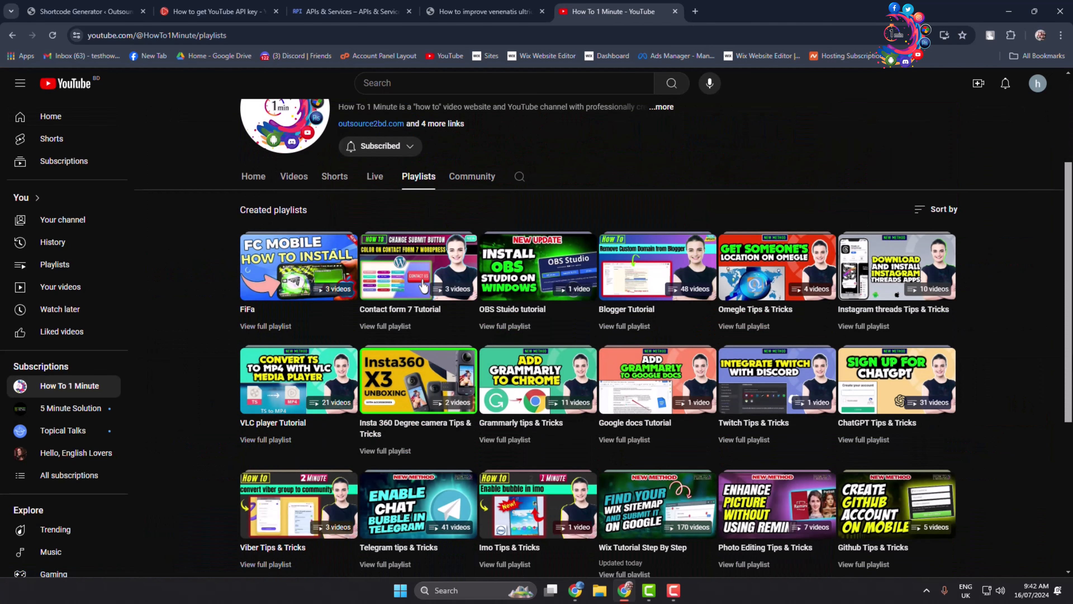
{"action": "scroll", "coordinate": [647, 423], "scroll_direction": "down", "scroll_amount": 1}
{"action": "left_click", "coordinate": [297, 340]}
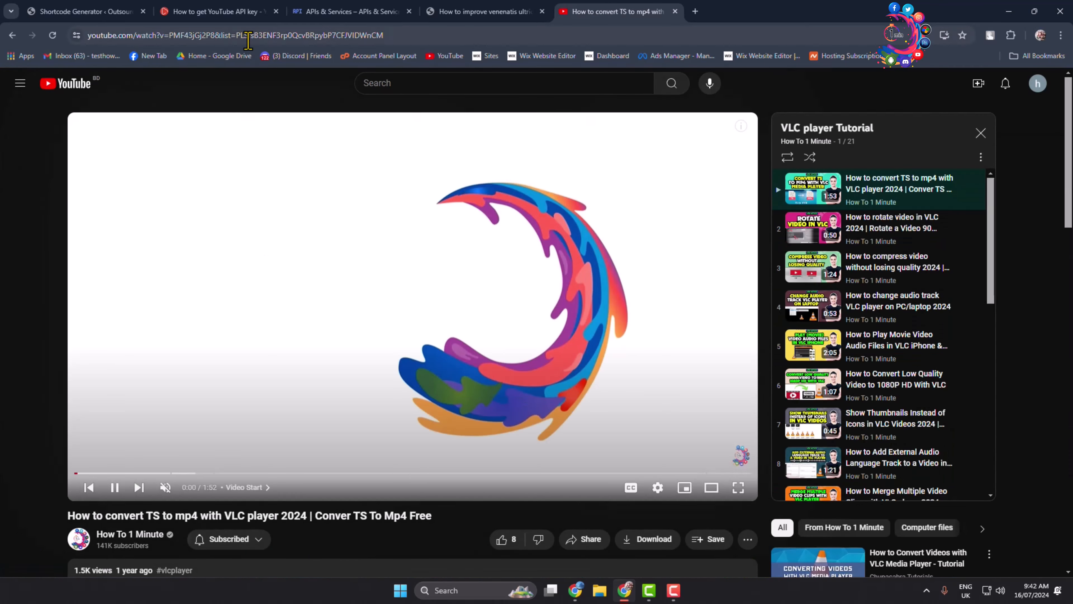
{"action": "left_click", "coordinate": [248, 38]}
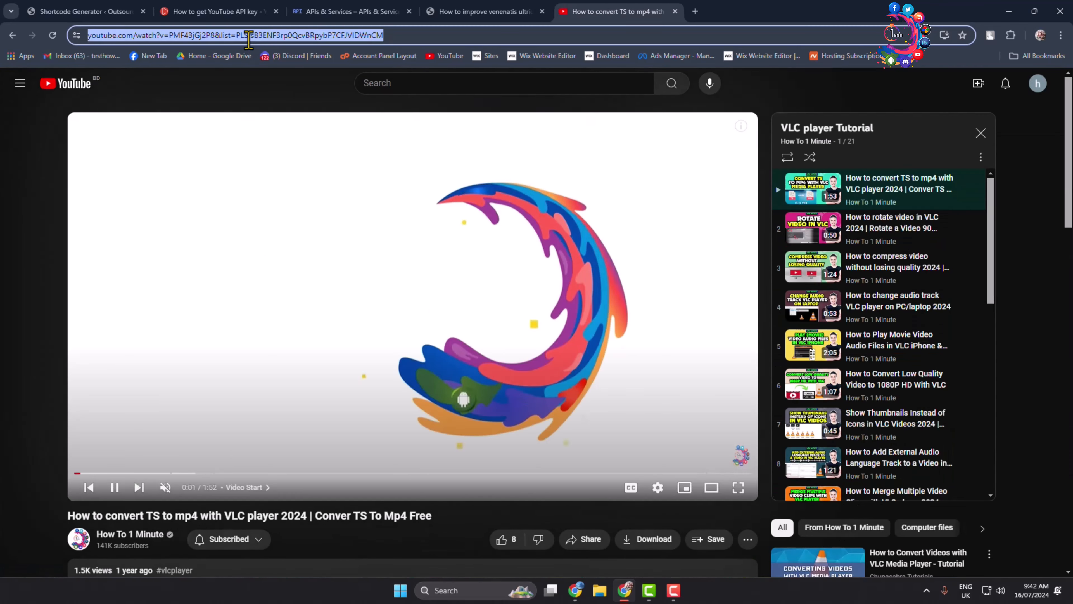
{"action": "left_click", "coordinate": [674, 12]}
Step: Enter the copied playlist URL as the Playlist/List source in the YotuWP shortcode generator and verify it
{"action": "left_click", "coordinate": [177, 274]}
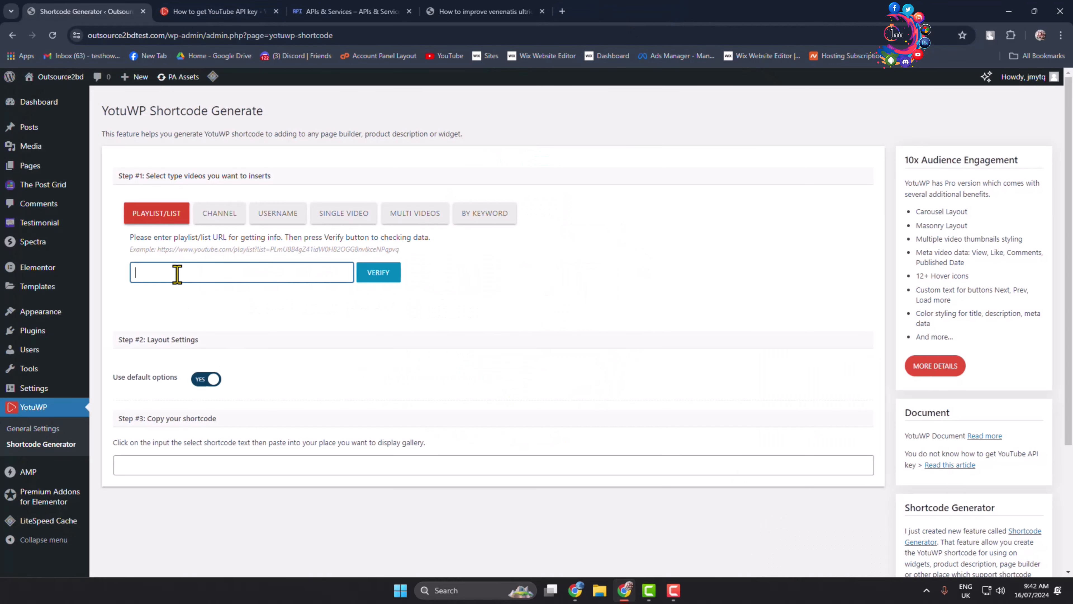
{"action": "key", "text": "ctrl+v"}
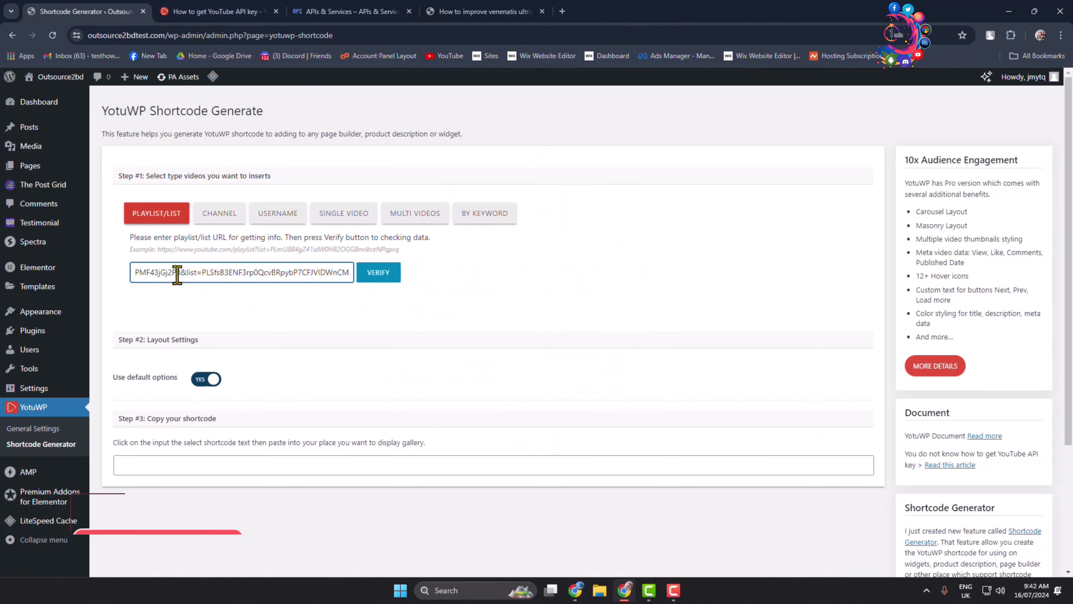
{"action": "left_click", "coordinate": [379, 273]}
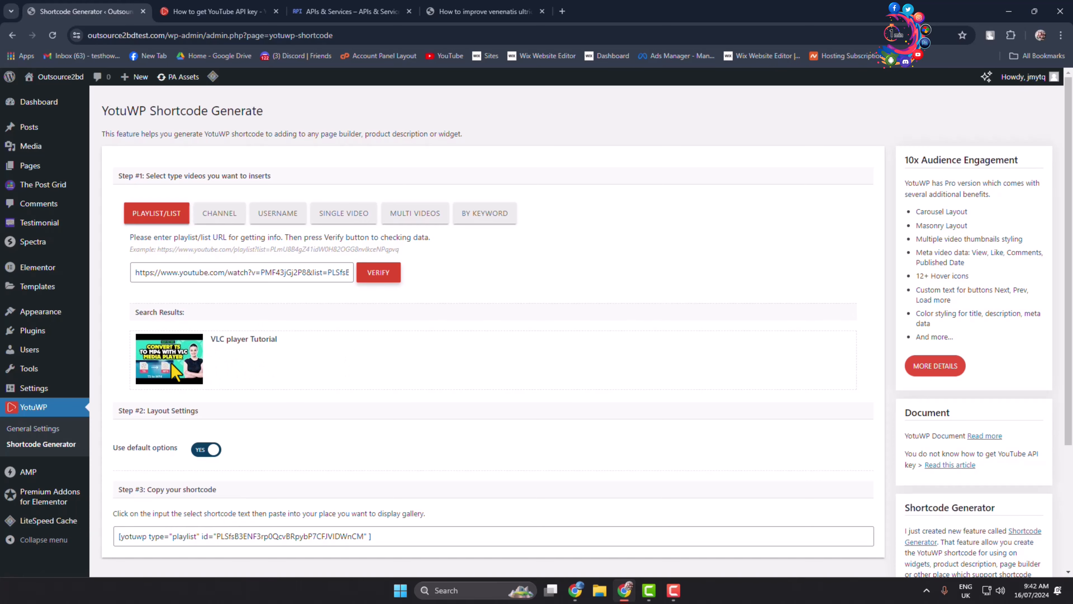
Step: Copy the complete generated YotuWP playlist shortcode
{"action": "scroll", "coordinate": [194, 395], "scroll_direction": "down", "scroll_amount": 4}
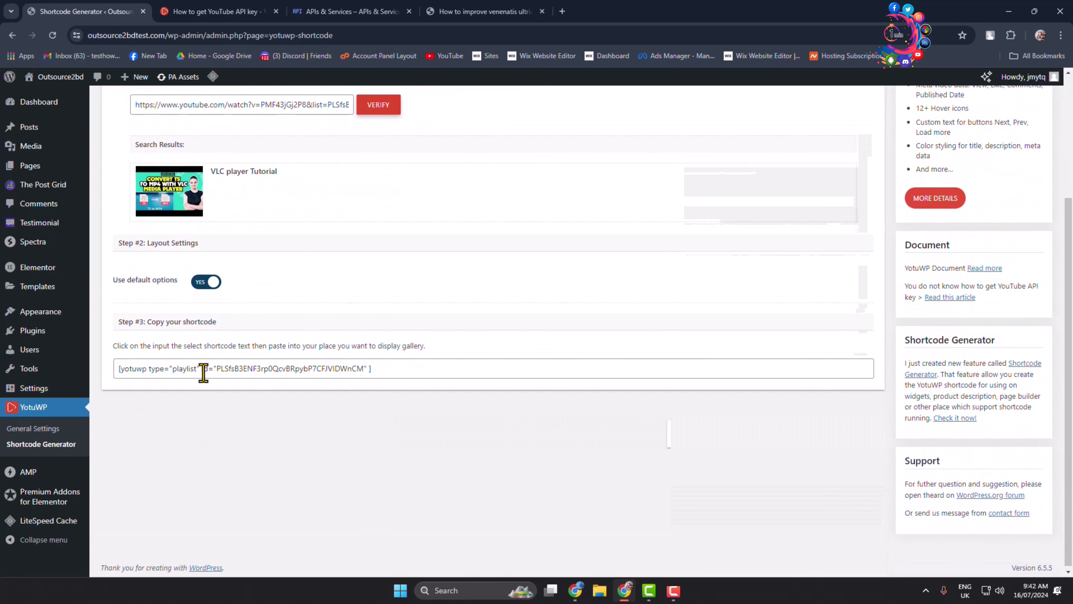
{"action": "left_click_drag", "start_coordinate": [390, 368], "coordinate": [170, 369]}
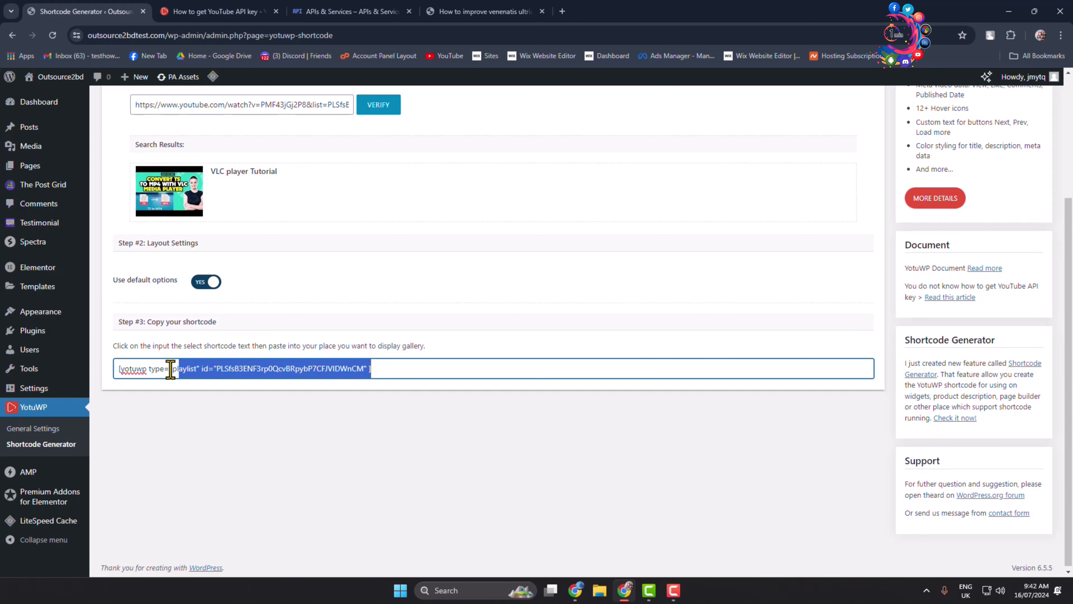
{"action": "right_click", "coordinate": [175, 371]}
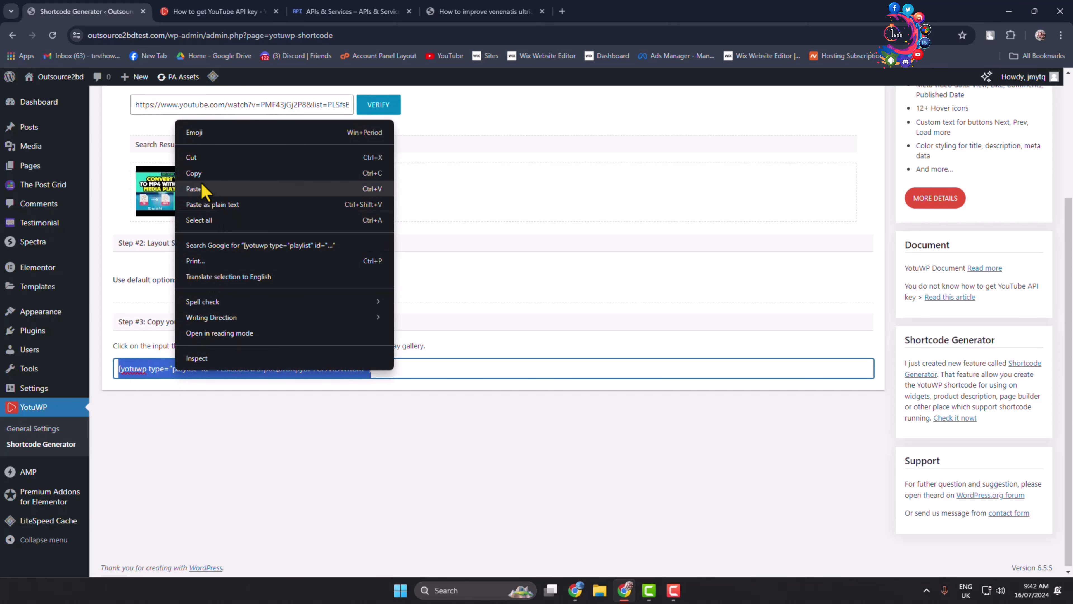
{"action": "left_click", "coordinate": [207, 174]}
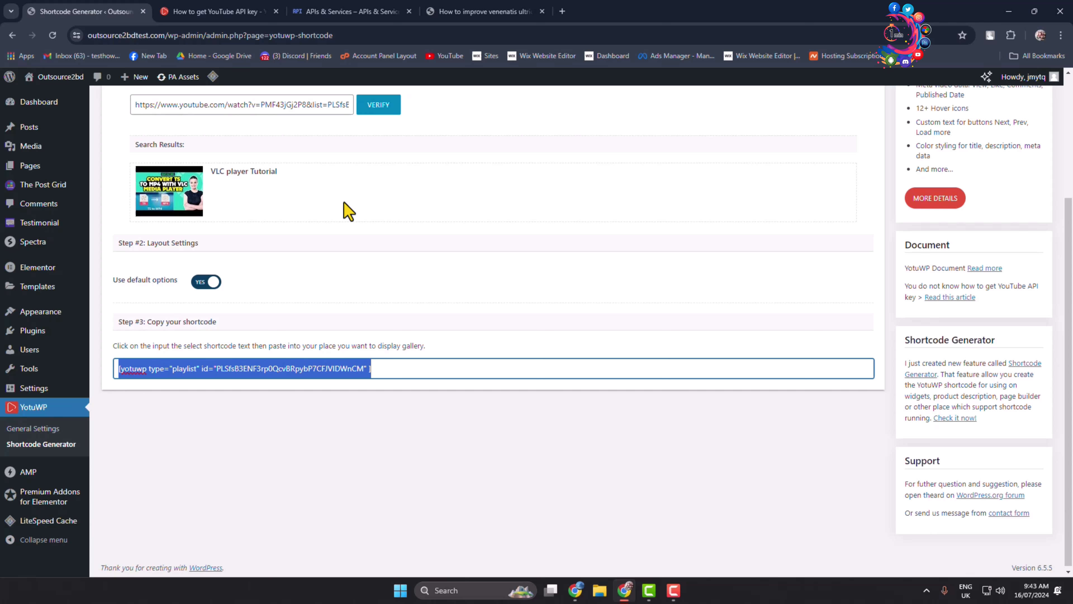
Step: Start a new post in a separate browser tab and add a Shortcode block containing the copied YotuWP playlist shortcode
{"action": "mouse_move", "coordinate": [135, 77]}
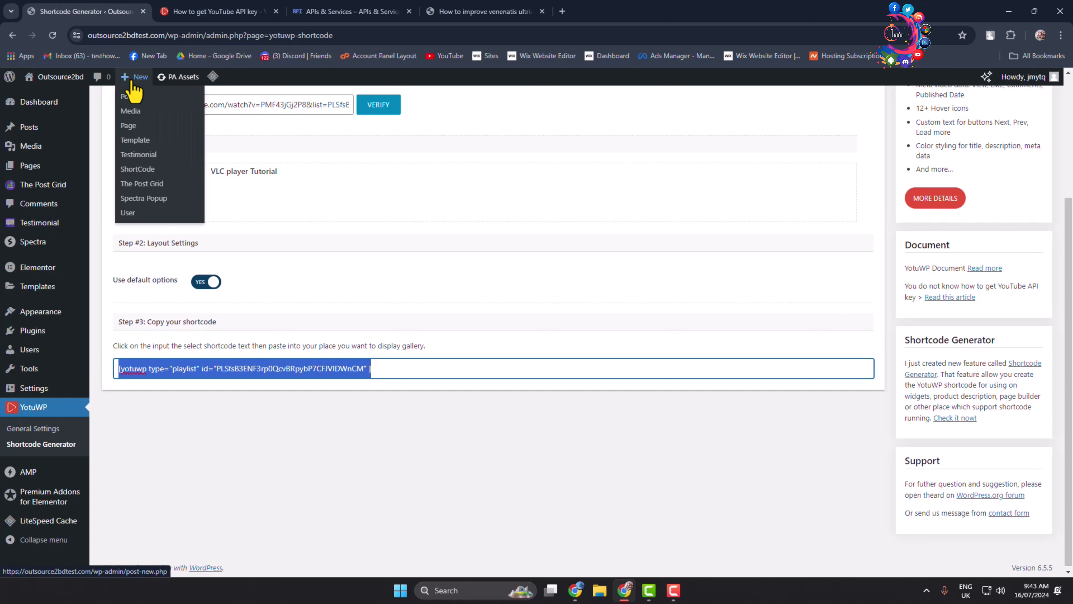
{"action": "right_click", "coordinate": [125, 96]}
{"action": "left_click", "coordinate": [181, 108]}
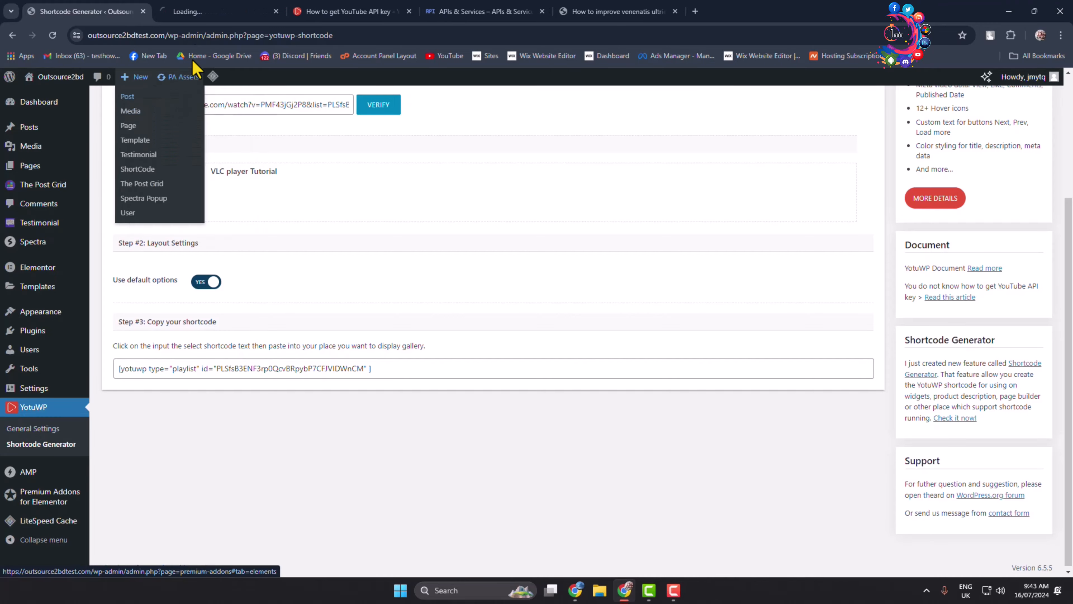
{"action": "left_click", "coordinate": [231, 13]}
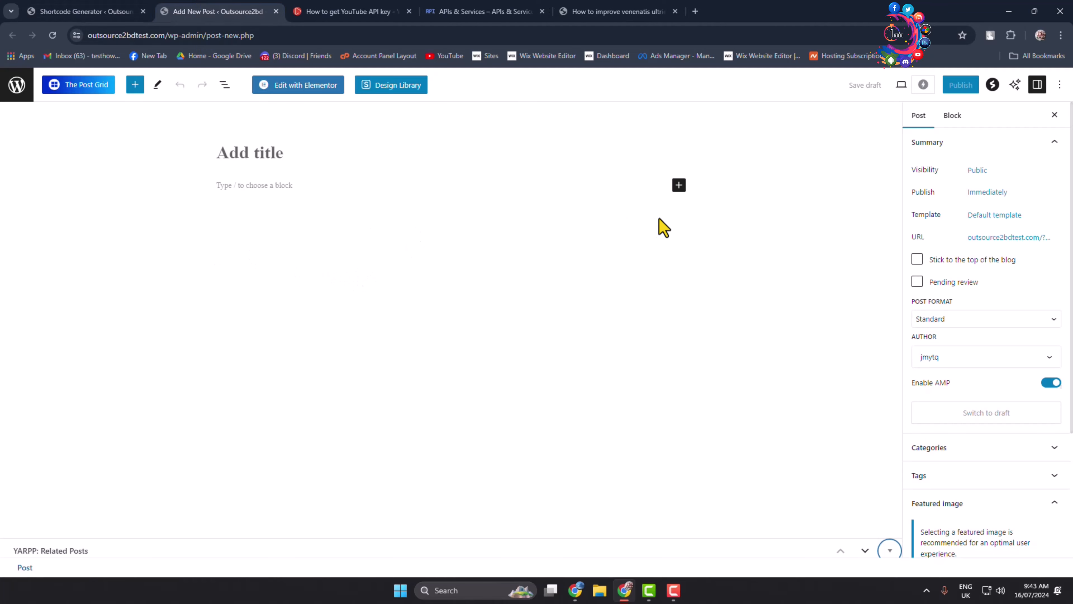
{"action": "left_click", "coordinate": [678, 186]}
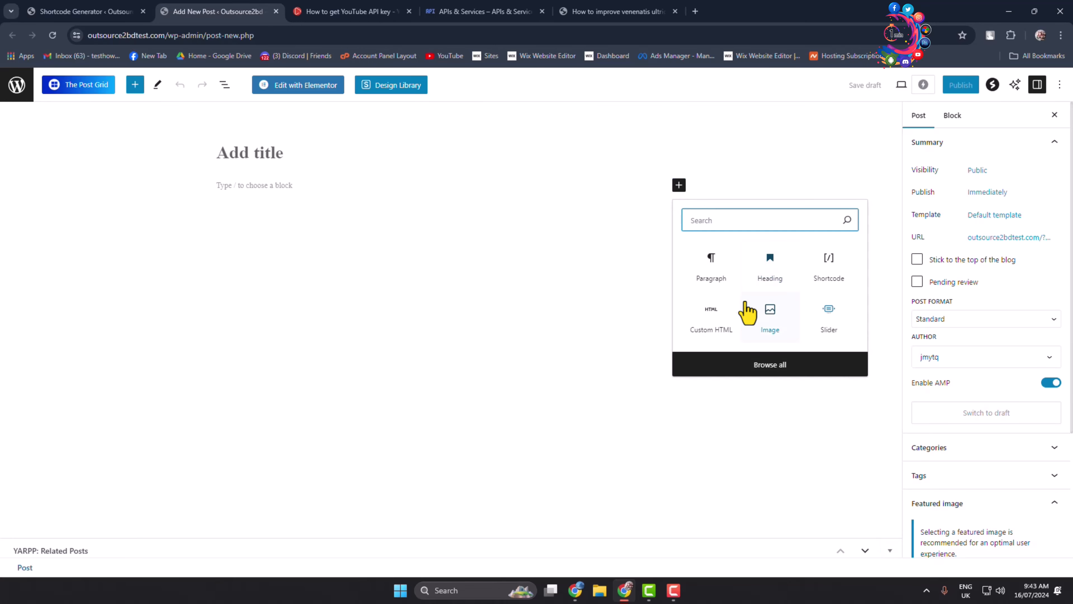
{"action": "left_click", "coordinate": [809, 277]}
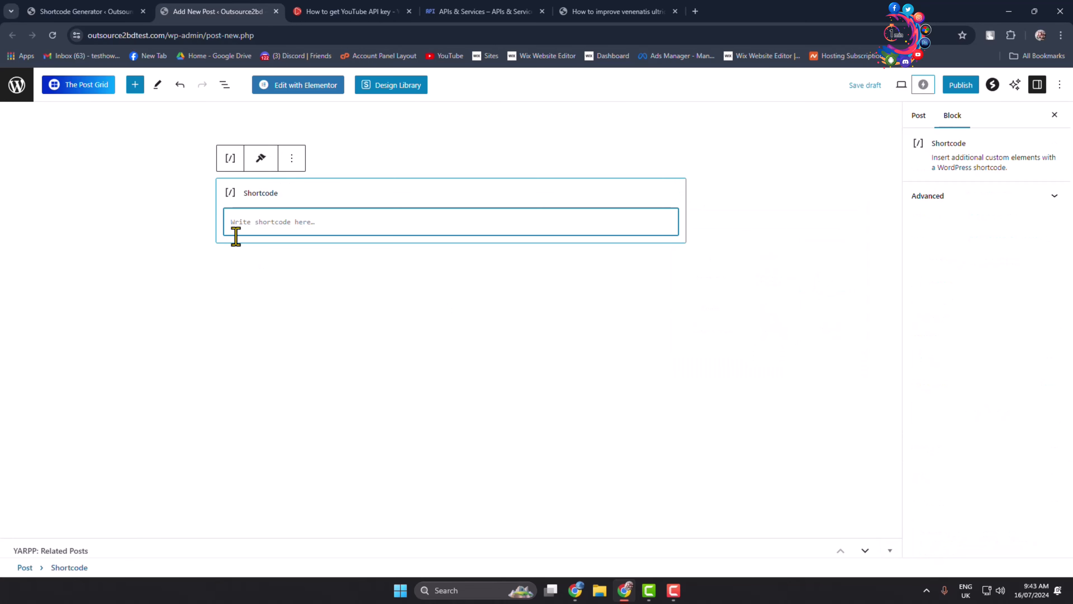
{"action": "key", "text": "ctrl+v"}
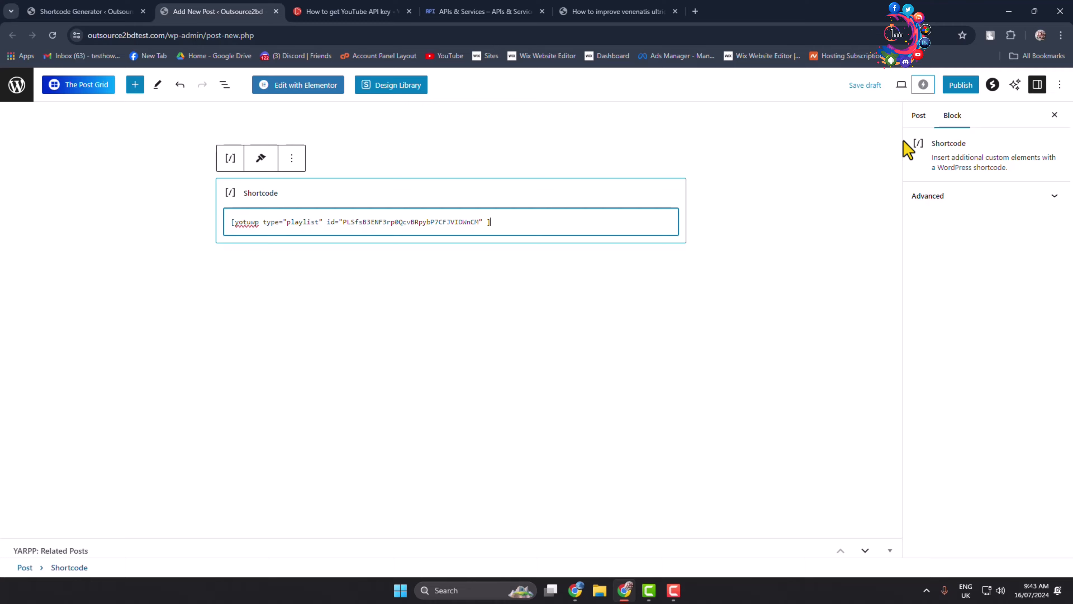
Step: Publish the post and open its live page in a new browser tab
{"action": "left_click", "coordinate": [961, 85]}
{"action": "left_click", "coordinate": [957, 86]}
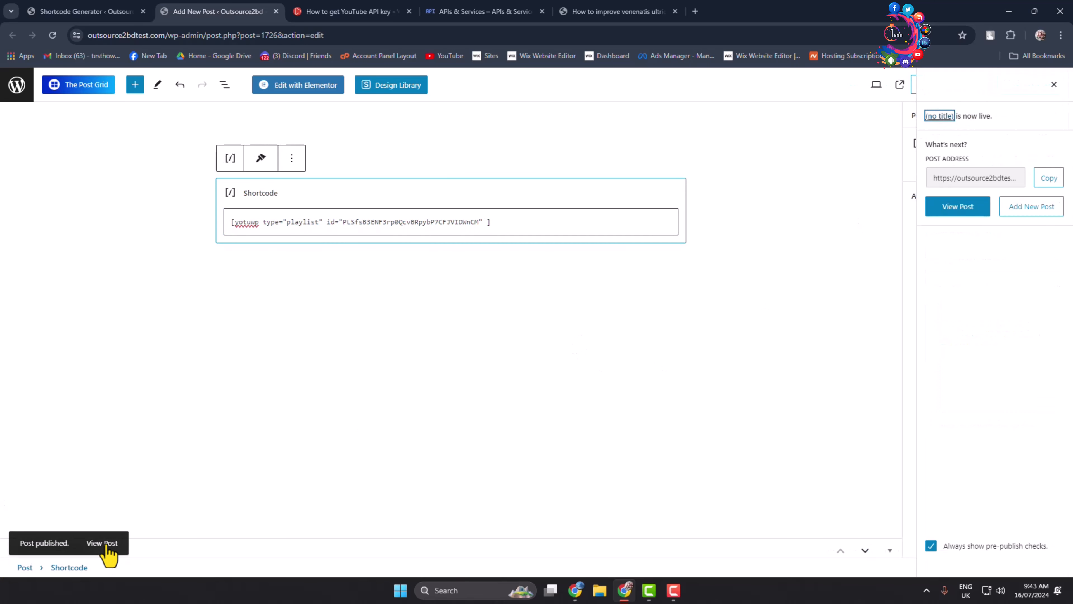
{"action": "right_click", "coordinate": [108, 545]}
{"action": "left_click", "coordinate": [148, 421]}
{"action": "left_click", "coordinate": [320, 9]}
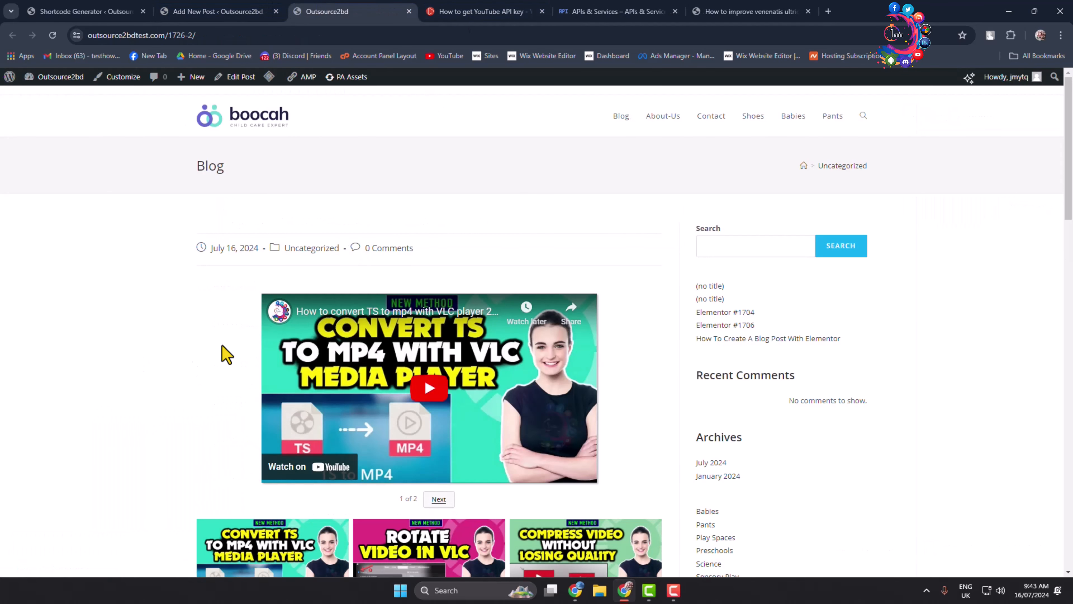
Step: Look through the playlist video gallery on the published post, including its second page of videos
{"action": "scroll", "coordinate": [206, 316], "scroll_direction": "down", "scroll_amount": 4}
{"action": "scroll", "coordinate": [249, 334], "scroll_direction": "up", "scroll_amount": 3}
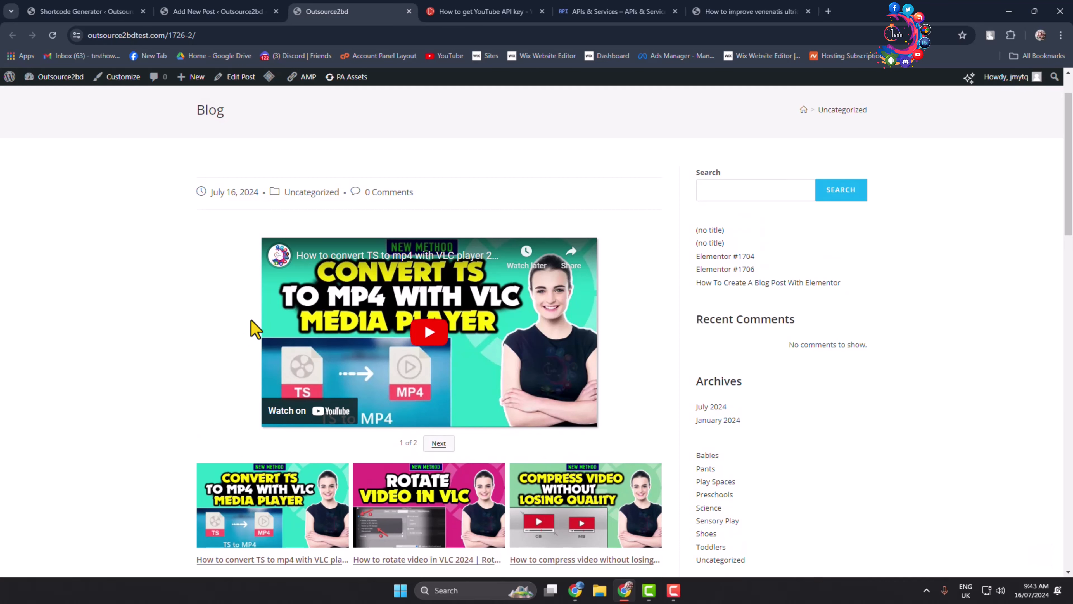
{"action": "scroll", "coordinate": [397, 313], "scroll_direction": "down", "scroll_amount": 10}
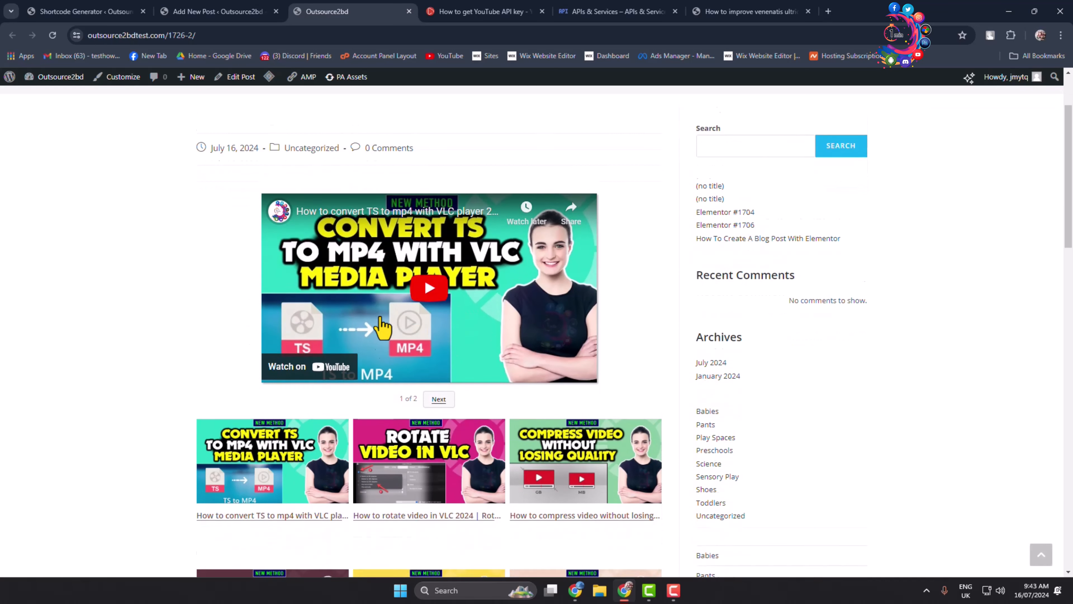
{"action": "scroll", "coordinate": [382, 327], "scroll_direction": "down", "scroll_amount": 1}
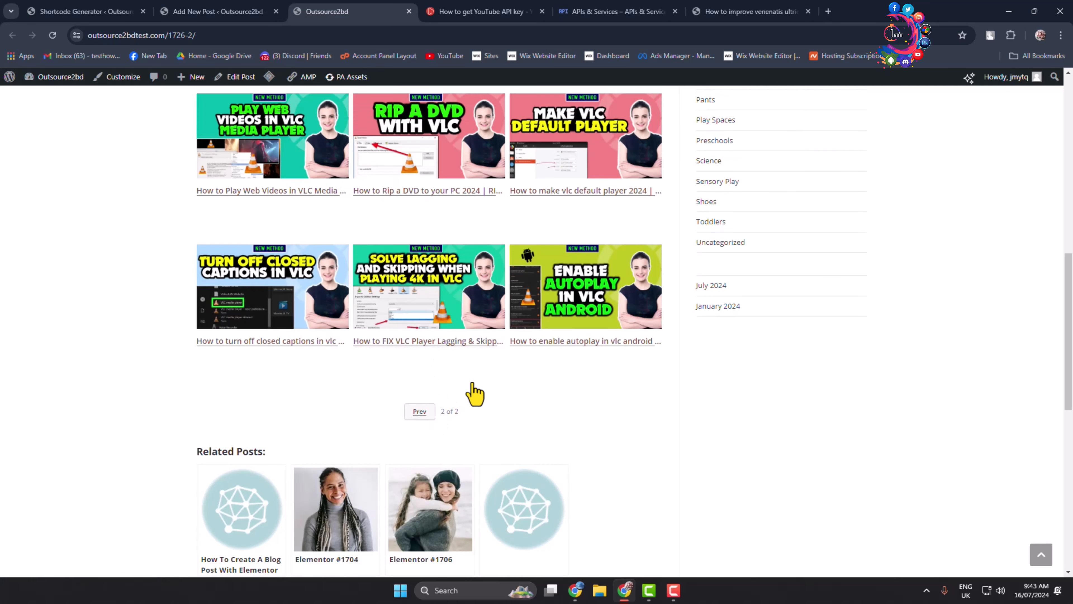
{"action": "scroll", "coordinate": [475, 393], "scroll_direction": "up", "scroll_amount": 9}
{"action": "scroll", "coordinate": [474, 396], "scroll_direction": "down", "scroll_amount": 4}
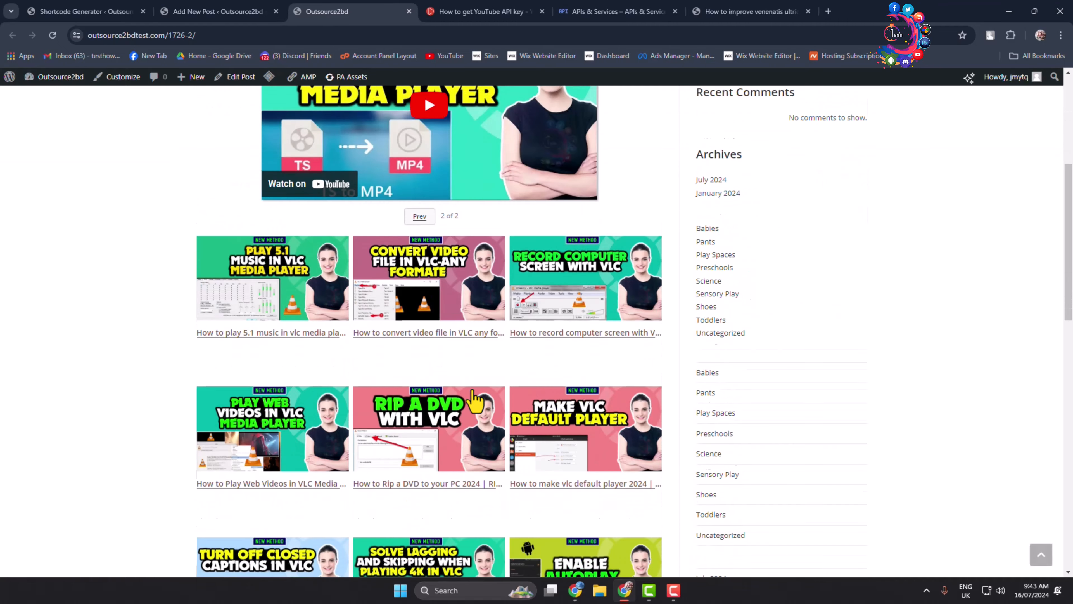
{"action": "scroll", "coordinate": [443, 256], "scroll_direction": "up", "scroll_amount": 2}
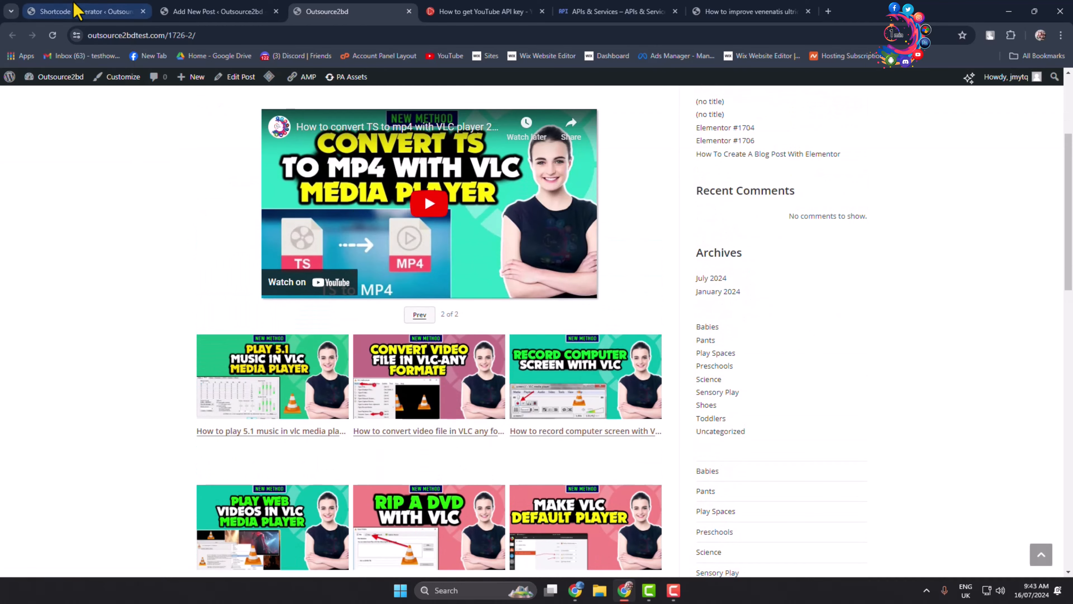
Step: In the YotuWP general settings, set the Videos Layout Template to List and save the changes
{"action": "left_click", "coordinate": [76, 10]}
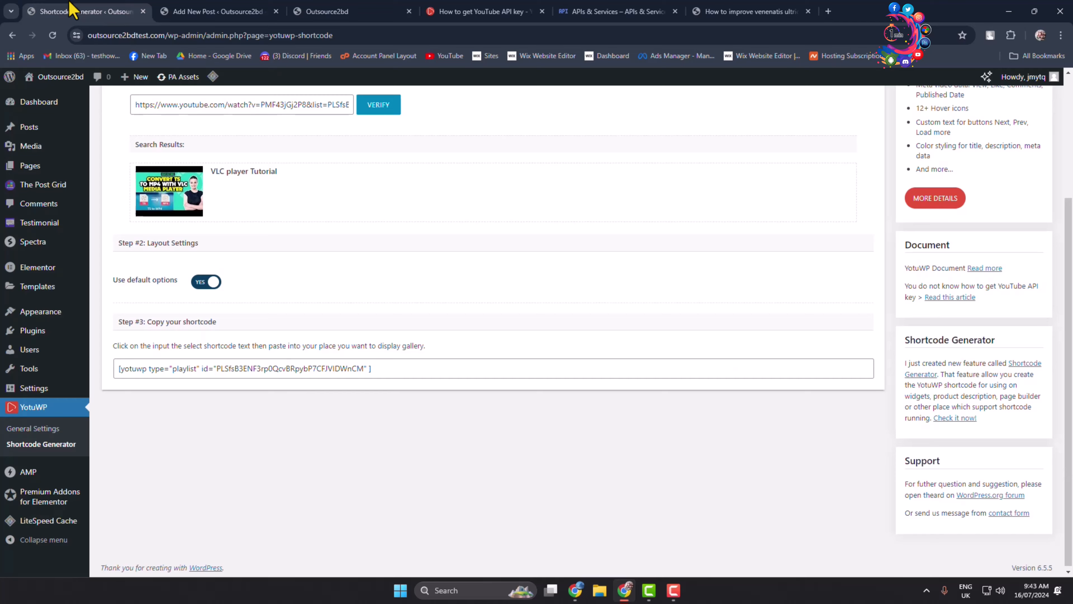
{"action": "left_click", "coordinate": [45, 435]}
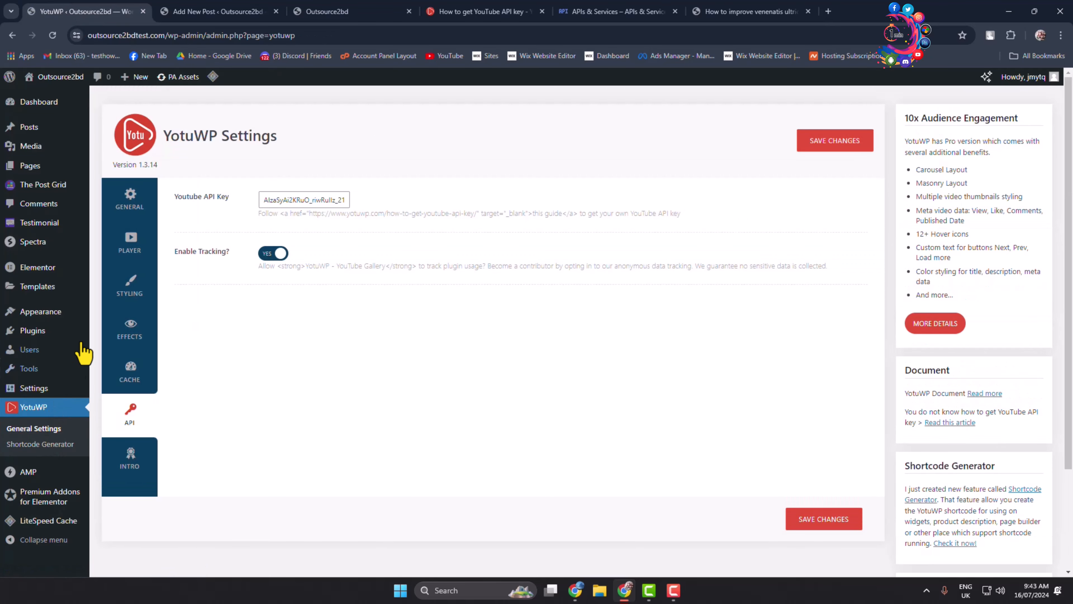
{"action": "left_click", "coordinate": [134, 212]}
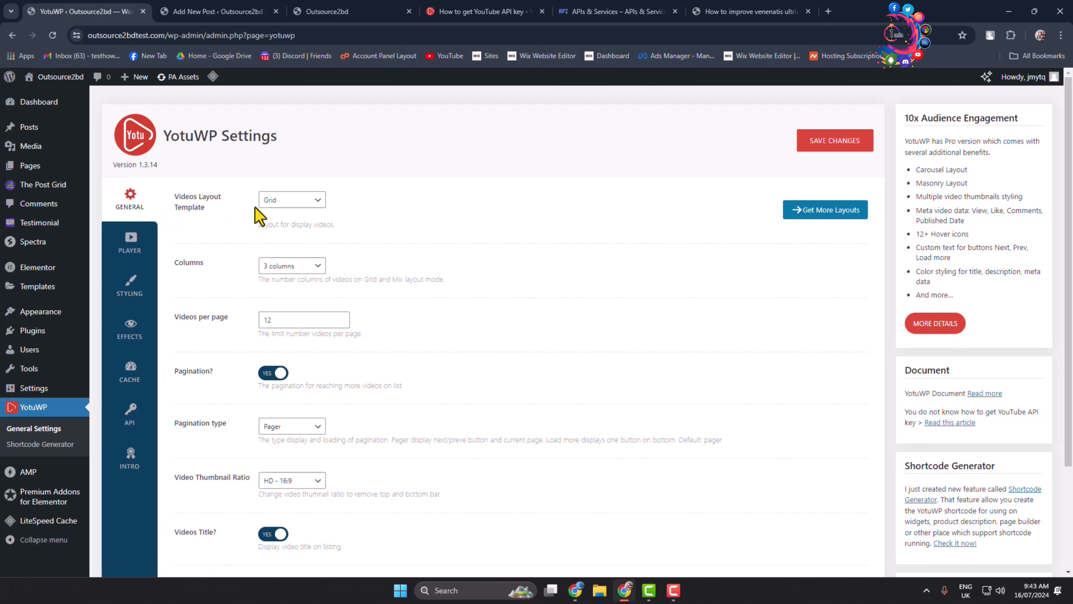
{"action": "left_click", "coordinate": [297, 204]}
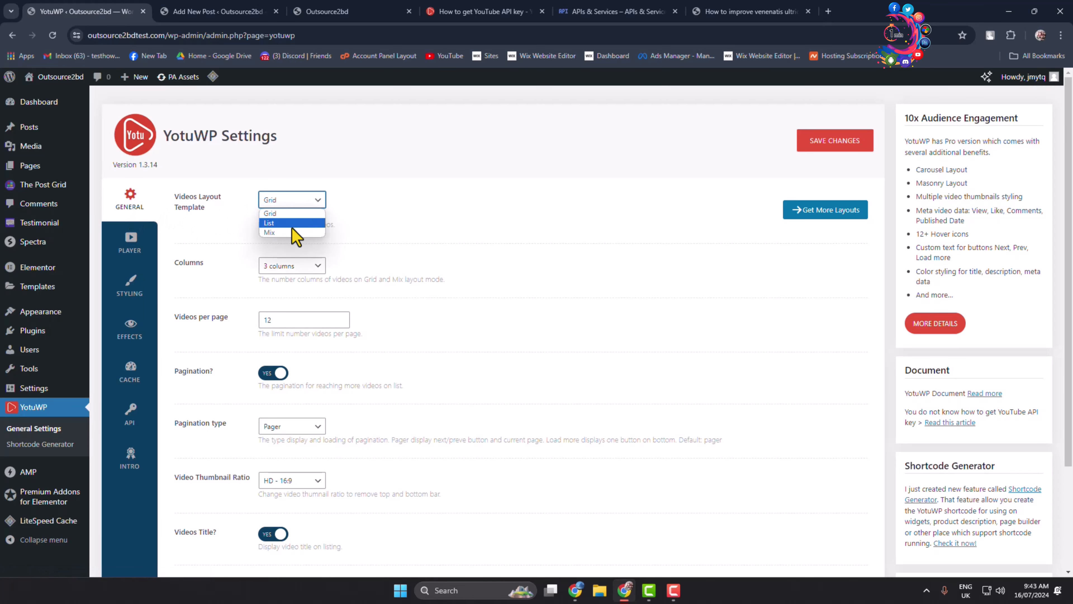
{"action": "left_click", "coordinate": [276, 224]}
{"action": "left_click", "coordinate": [857, 146]}
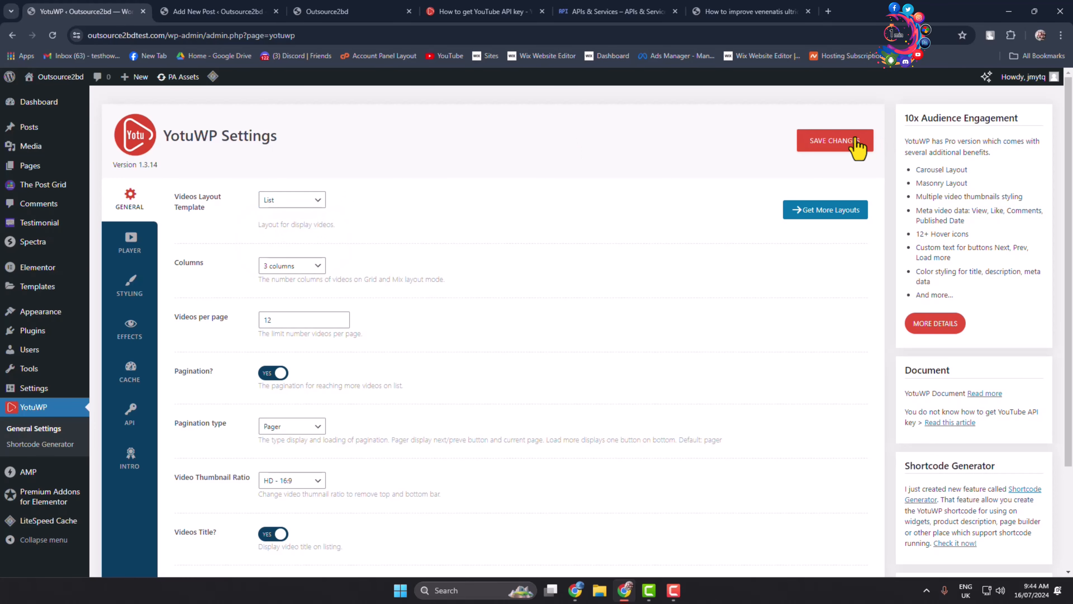
Step: View the published post in an incognito window and examine how the video gallery is laid out
{"action": "left_click", "coordinate": [338, 11]}
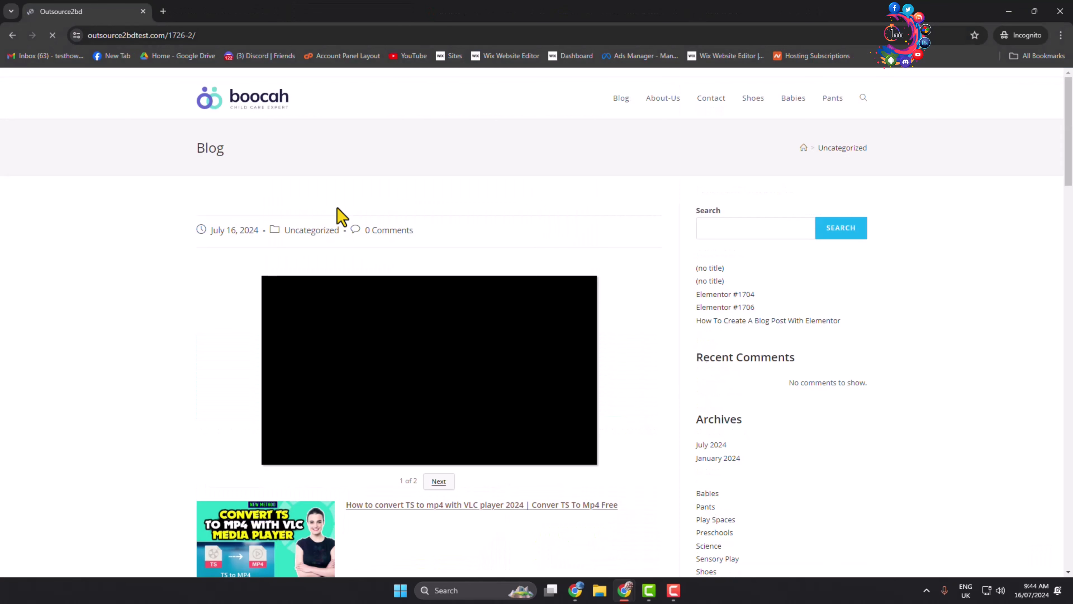
{"action": "scroll", "coordinate": [336, 216], "scroll_direction": "down", "scroll_amount": 10}
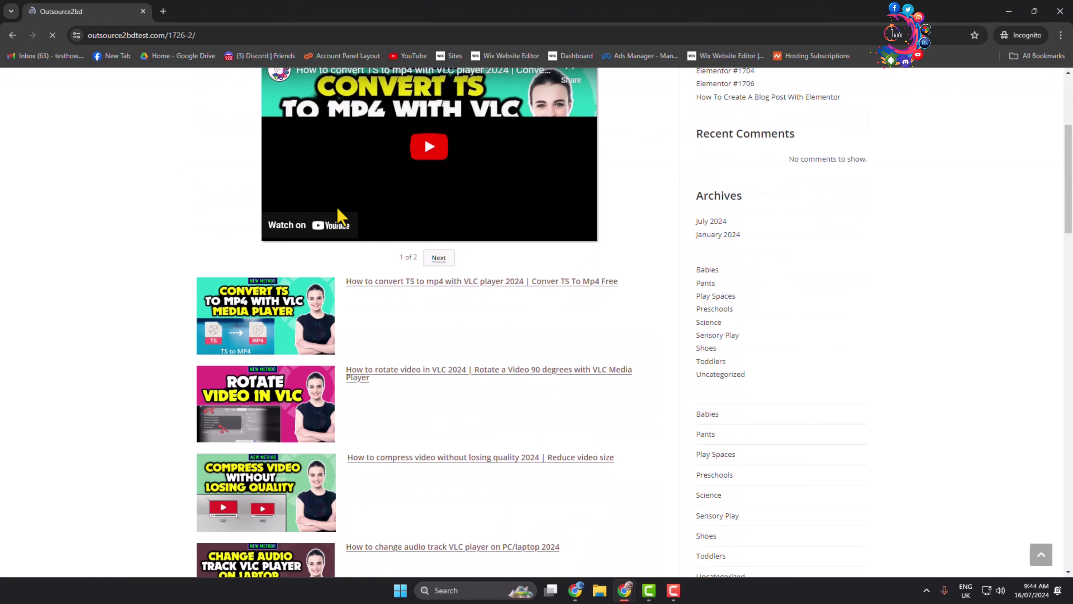
{"action": "scroll", "coordinate": [476, 344], "scroll_direction": "down", "scroll_amount": 12}
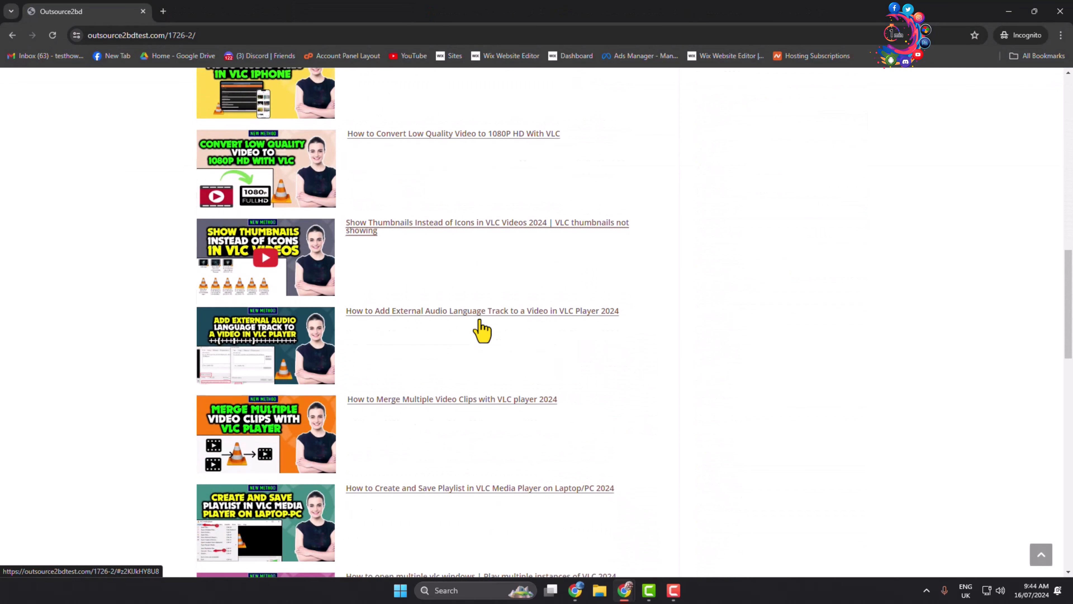
{"action": "scroll", "coordinate": [482, 328], "scroll_direction": "up", "scroll_amount": 20}
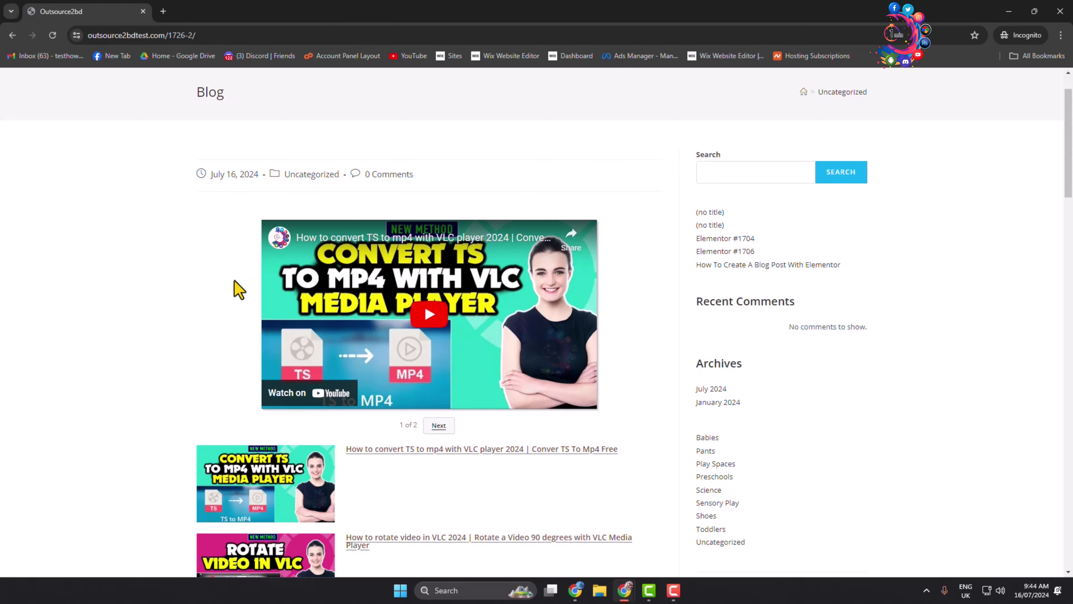
Step: Test playing and pausing the embedded video, and start the first video from the gallery list
{"action": "left_click", "coordinate": [429, 315]}
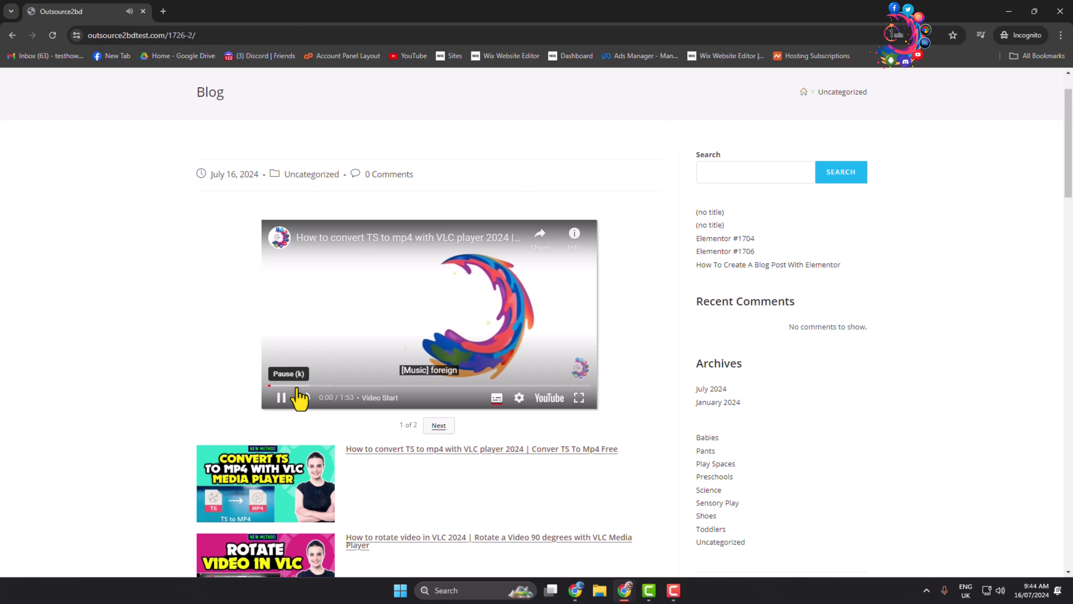
{"action": "left_click", "coordinate": [280, 397]}
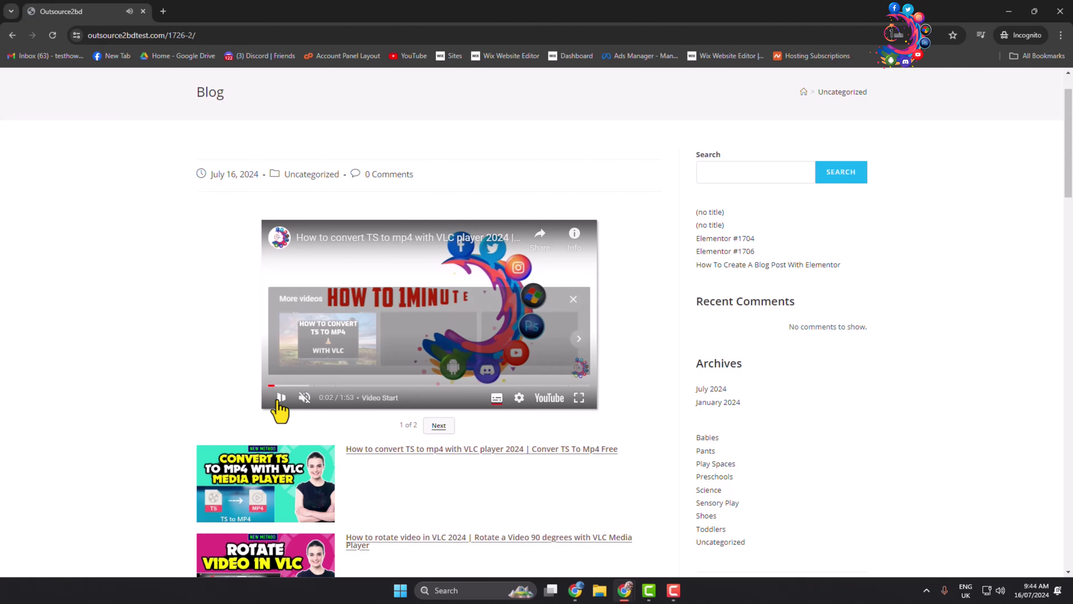
{"action": "left_click", "coordinate": [351, 456]}
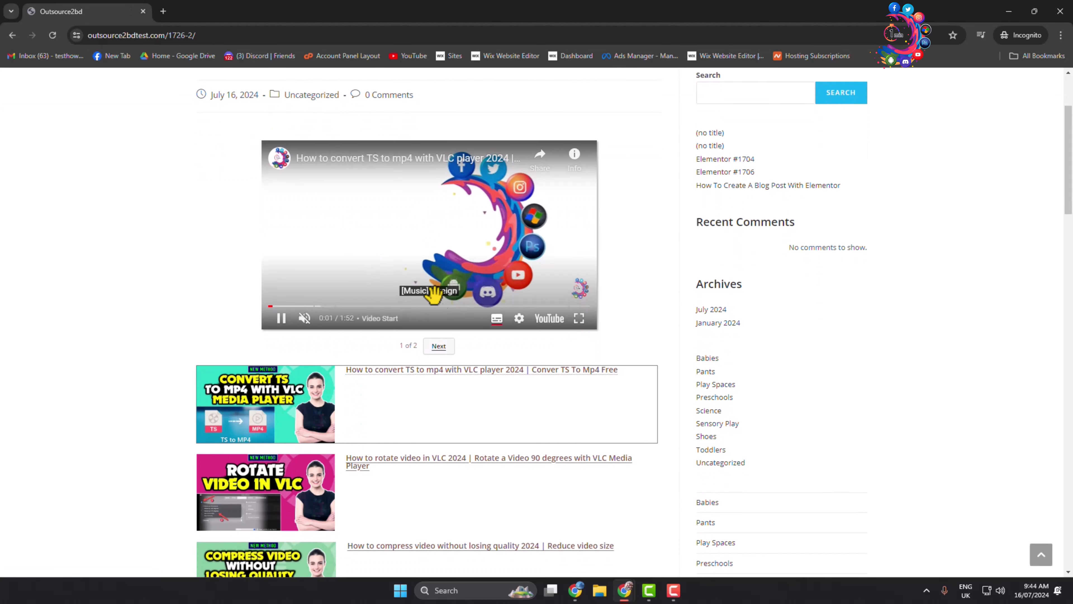